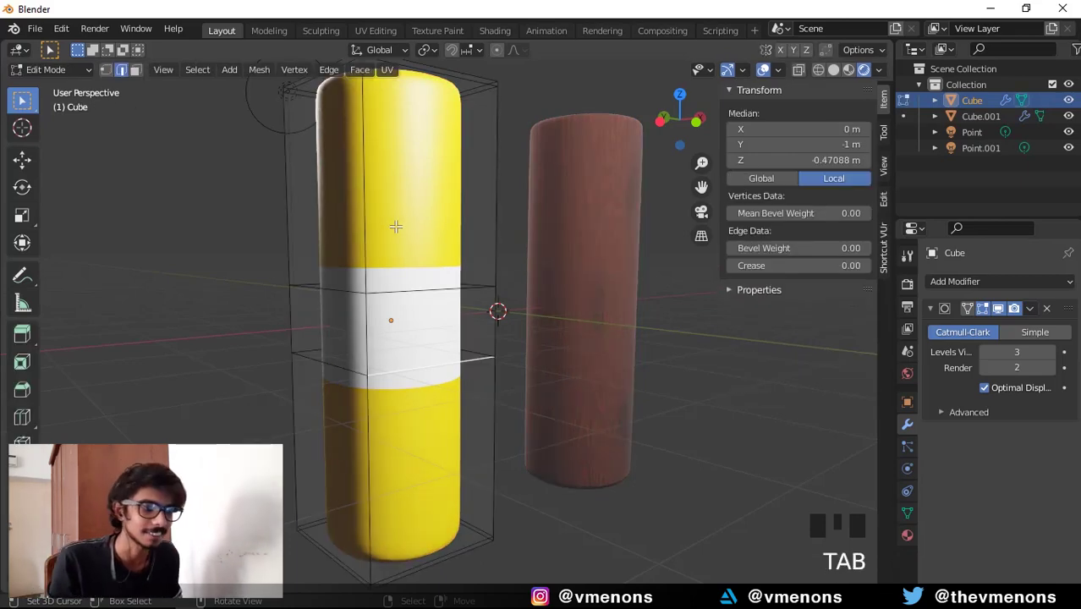
Crease the two edge loops bordering the white band to 1.00, then return to object mode.
{"action": "right_click", "coordinate": [426, 287], "text": "alt"}
{"action": "right_click", "coordinate": [401, 368], "text": "alt+shift"}
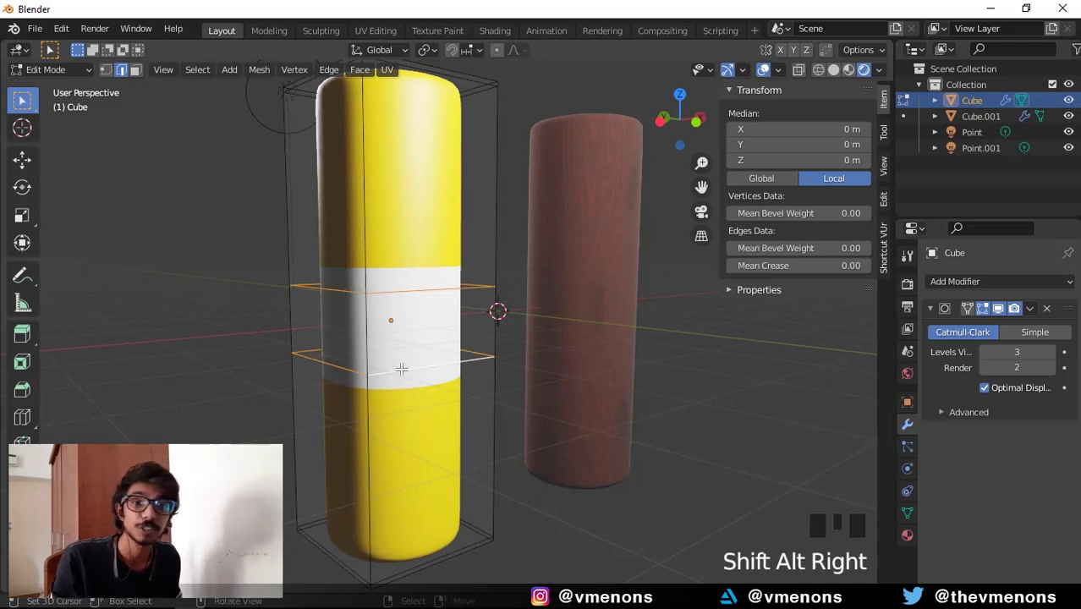
{"action": "key", "text": "shift+e"}
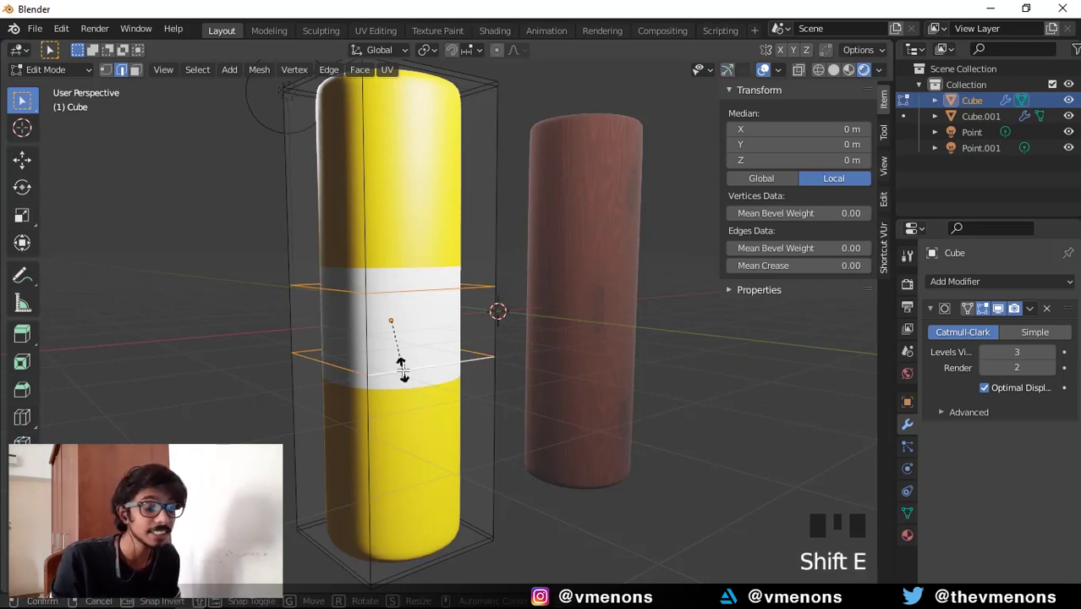
{"action": "left_click", "coordinate": [683, 569]}
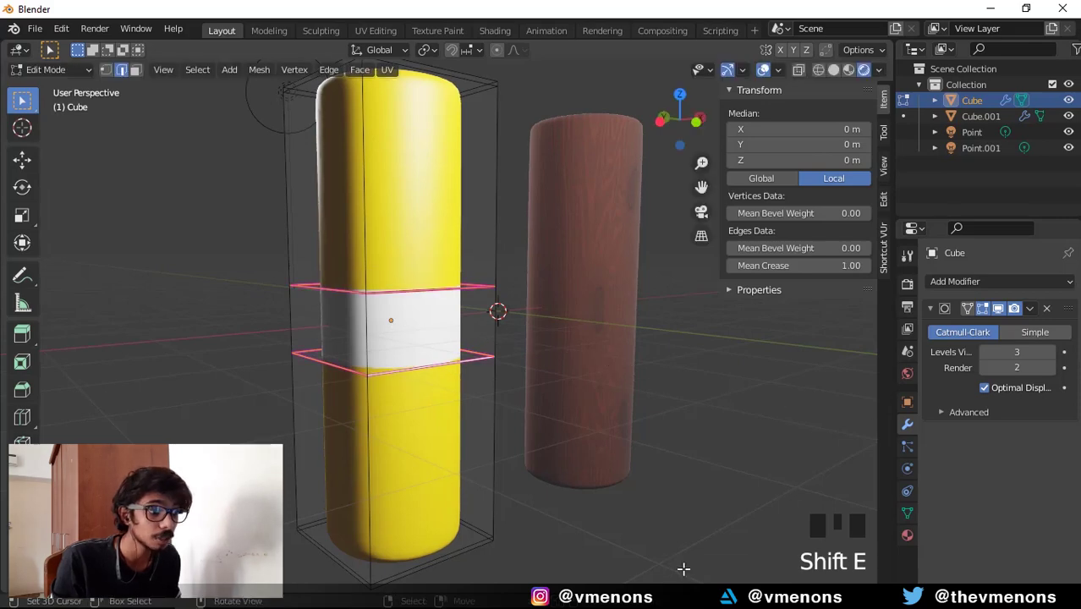
{"action": "key", "text": "Tab"}
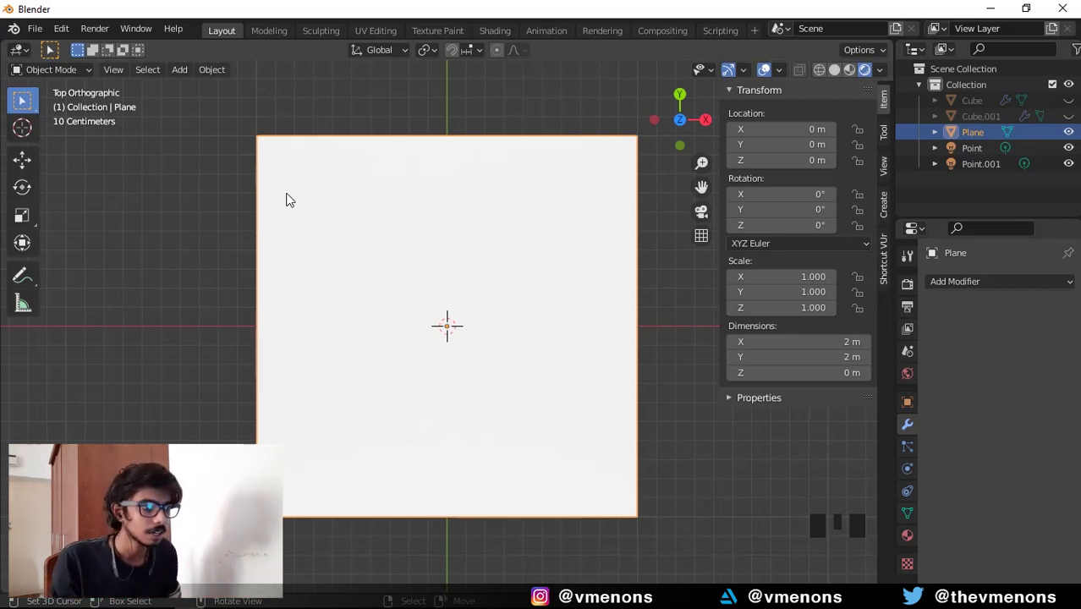
Switch the plane to vertex selection, deselect its geometry, and add a level-3 Subdivision Surface.
{"action": "key", "text": "Tab"}
{"action": "key", "text": "1"}
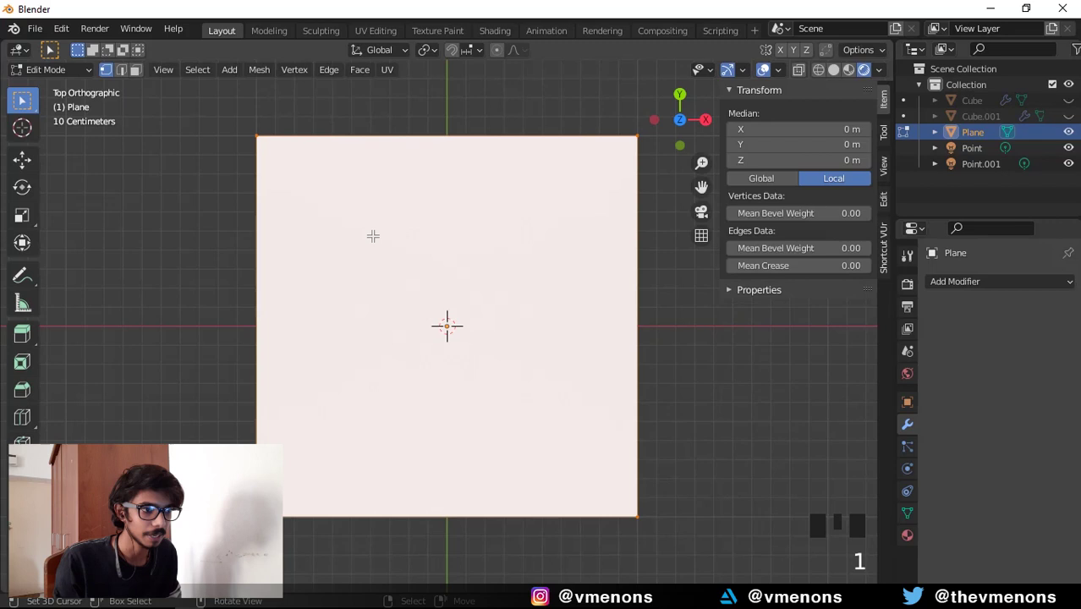
{"action": "middle_click_drag", "start_coordinate": [371, 234], "coordinate": [454, 198], "text": "shift"}
{"action": "key", "text": "Tab"}
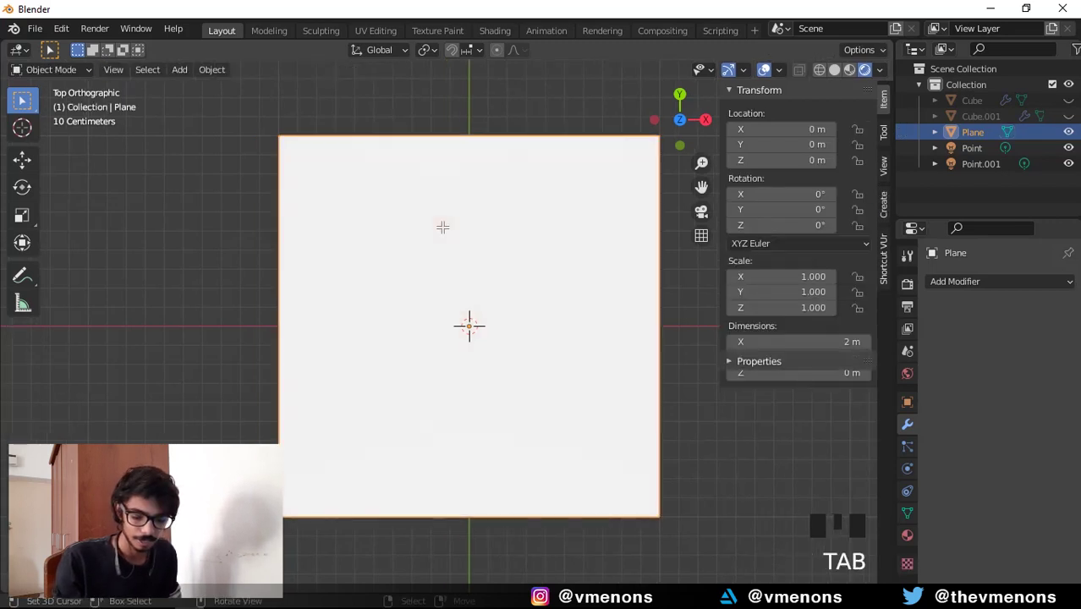
{"action": "key", "text": "Tab"}
{"action": "right_click", "coordinate": [314, 554]}
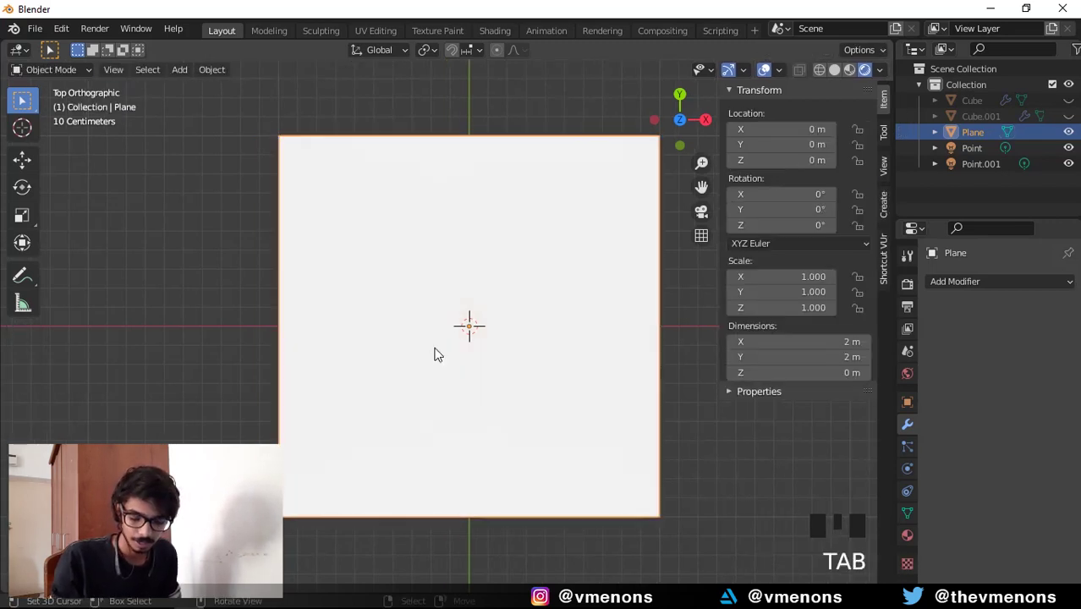
{"action": "key", "text": "Tab"}
{"action": "key", "text": "ctrl+3"}
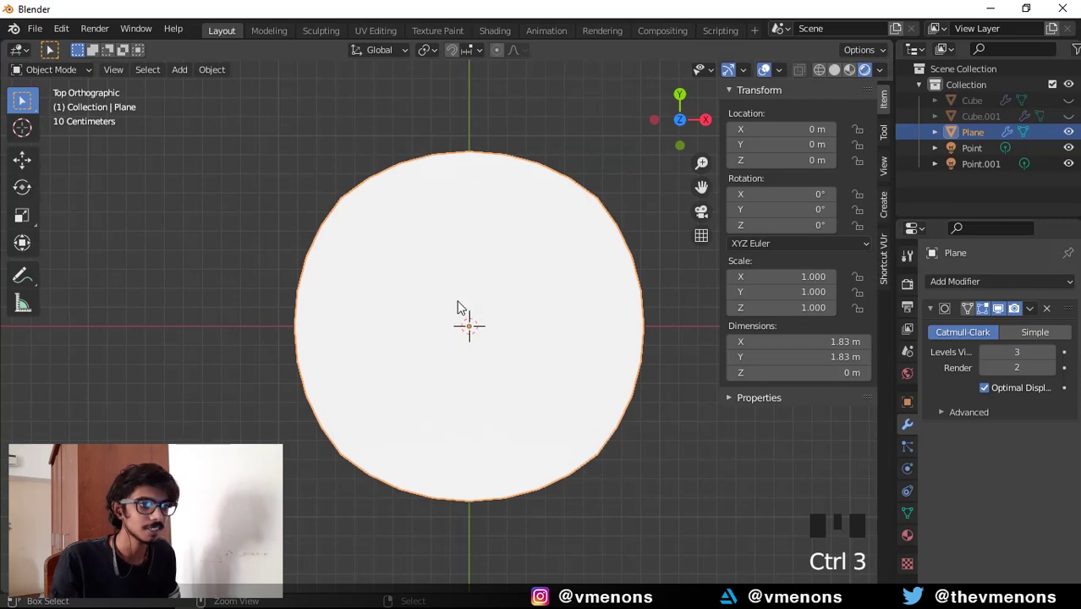
Select the plane's corner vertices in edit mode, ending with only the top-left corner selected.
{"action": "key", "text": "Tab"}
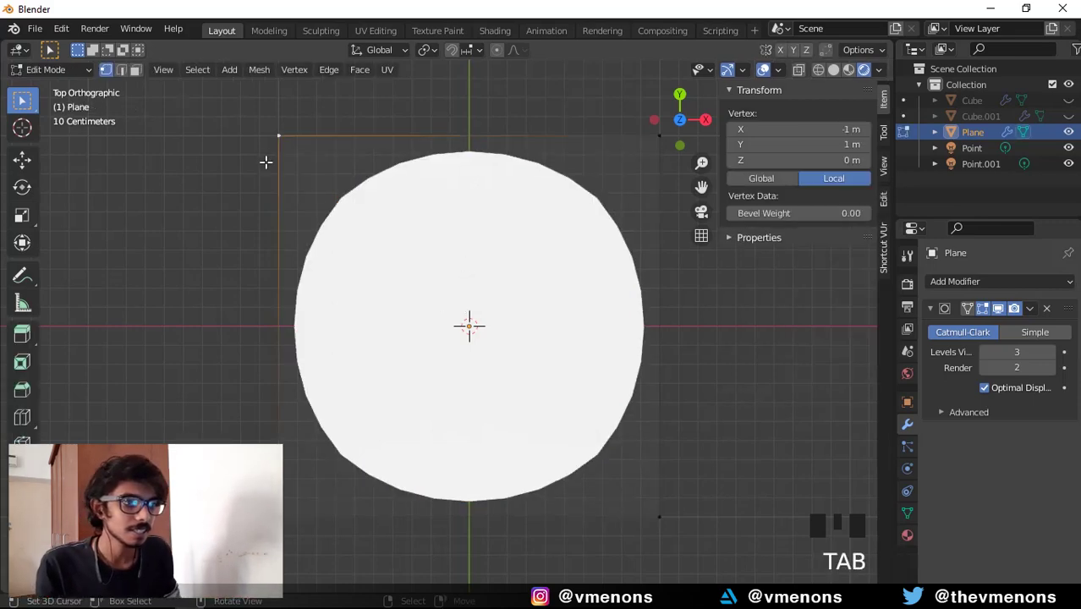
{"action": "right_click", "coordinate": [266, 142]}
{"action": "right_click", "coordinate": [279, 516], "text": "shift"}
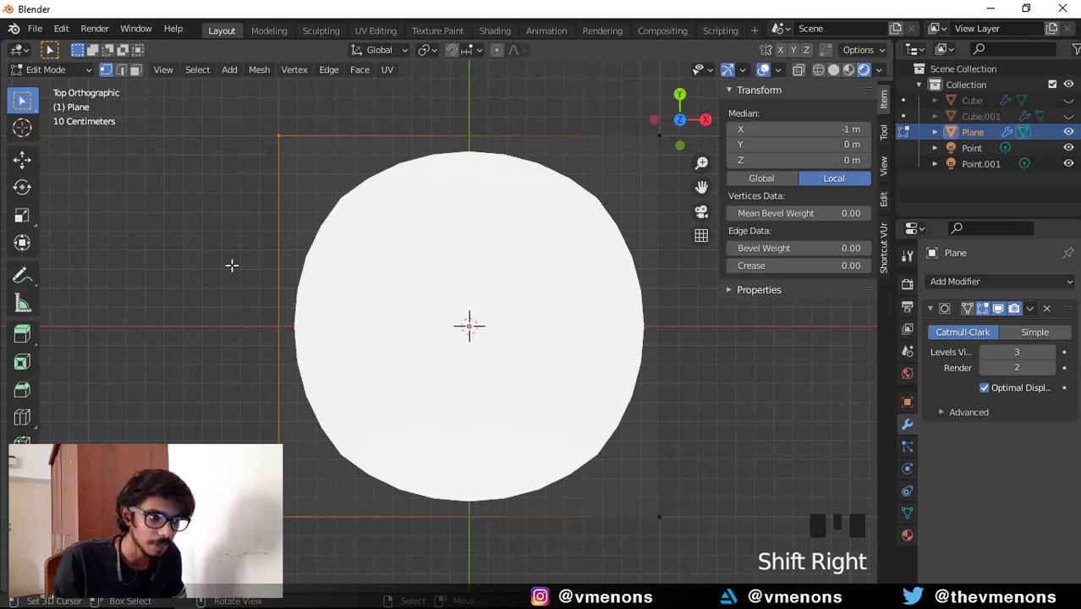
{"action": "right_click", "coordinate": [280, 515]}
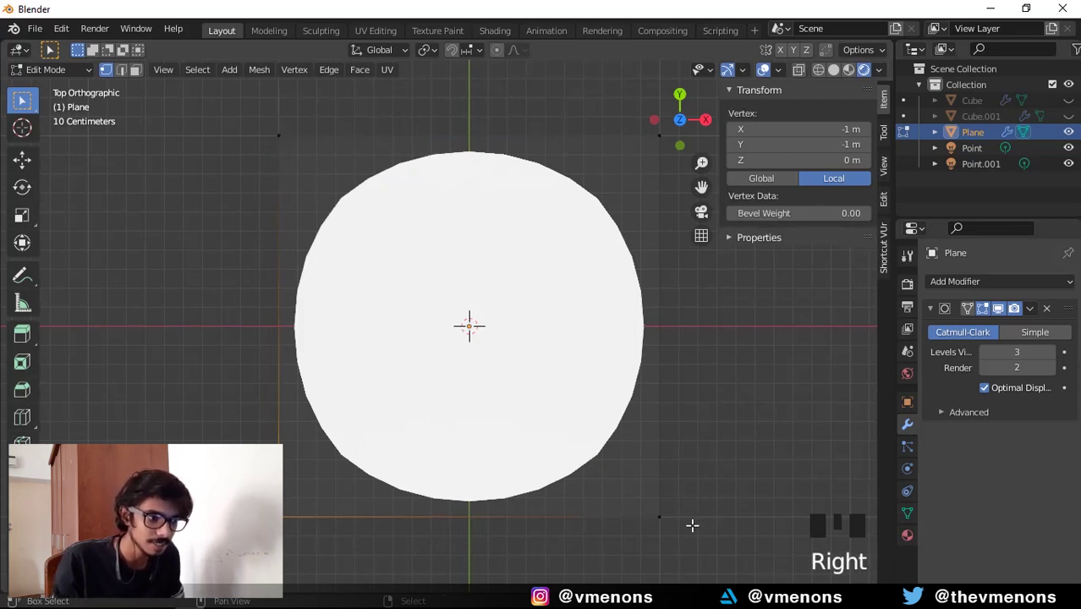
{"action": "right_click", "coordinate": [659, 516], "text": "shift"}
{"action": "right_click", "coordinate": [657, 152], "text": "shift"}
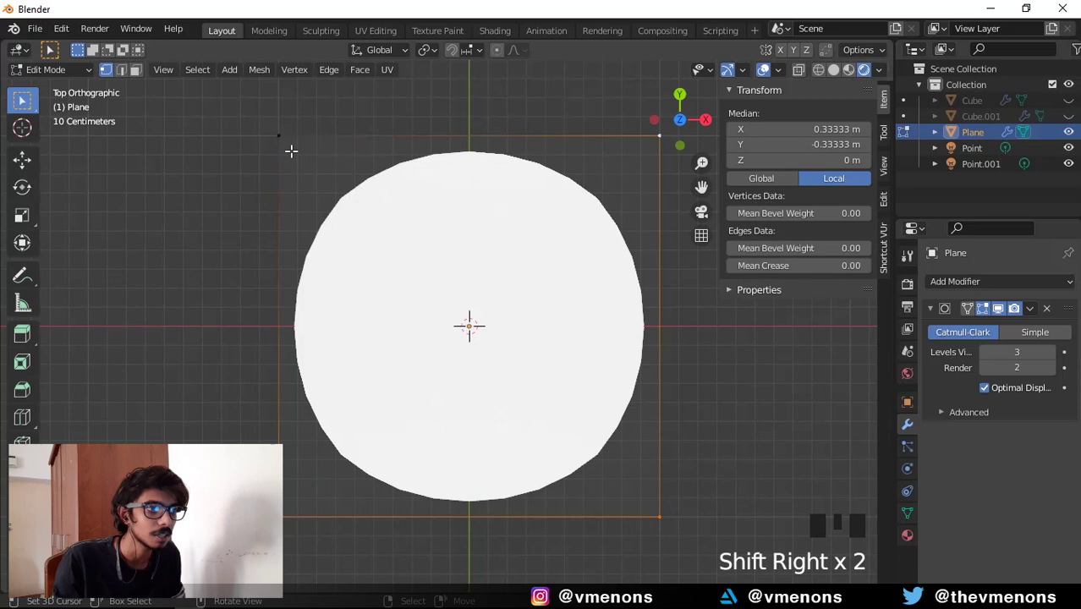
{"action": "right_click", "coordinate": [290, 148]}
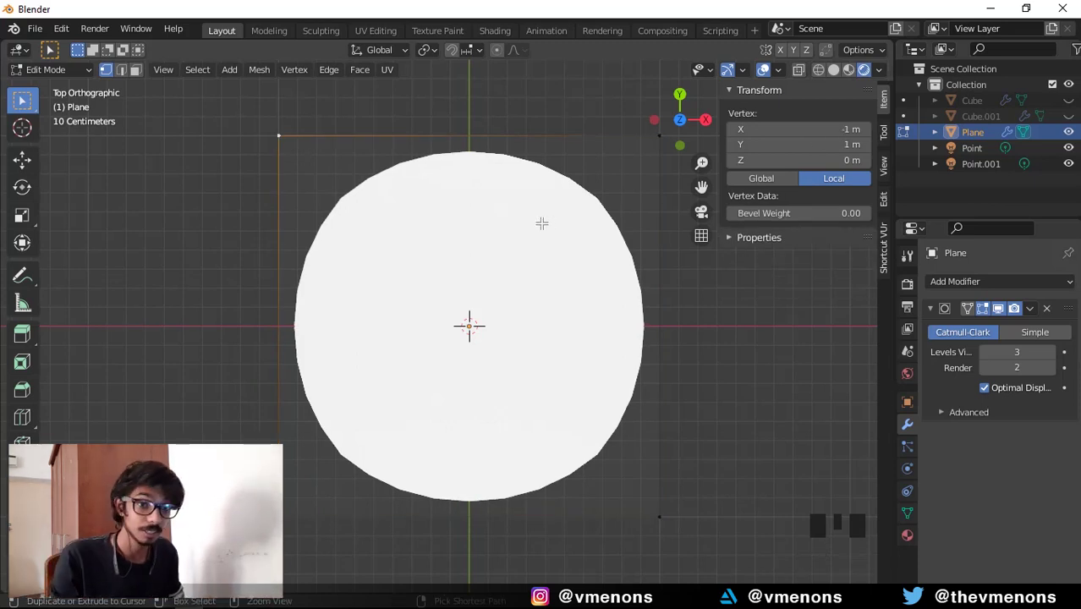
Add a vertical loop cut slid close to the plane's left edge.
{"action": "key", "text": "ctrl+r"}
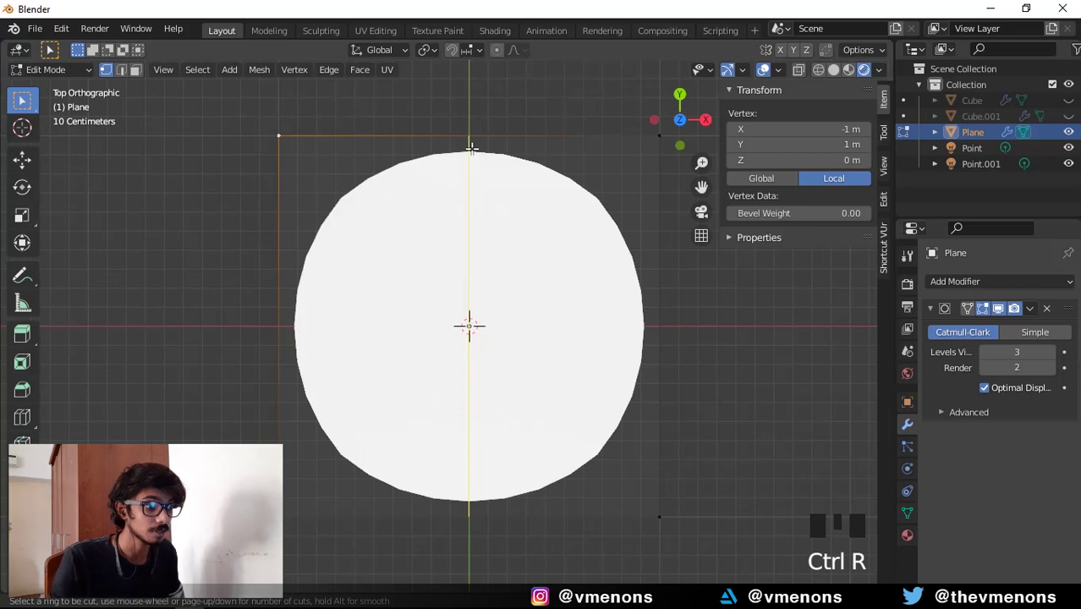
{"action": "left_click", "coordinate": [471, 148]}
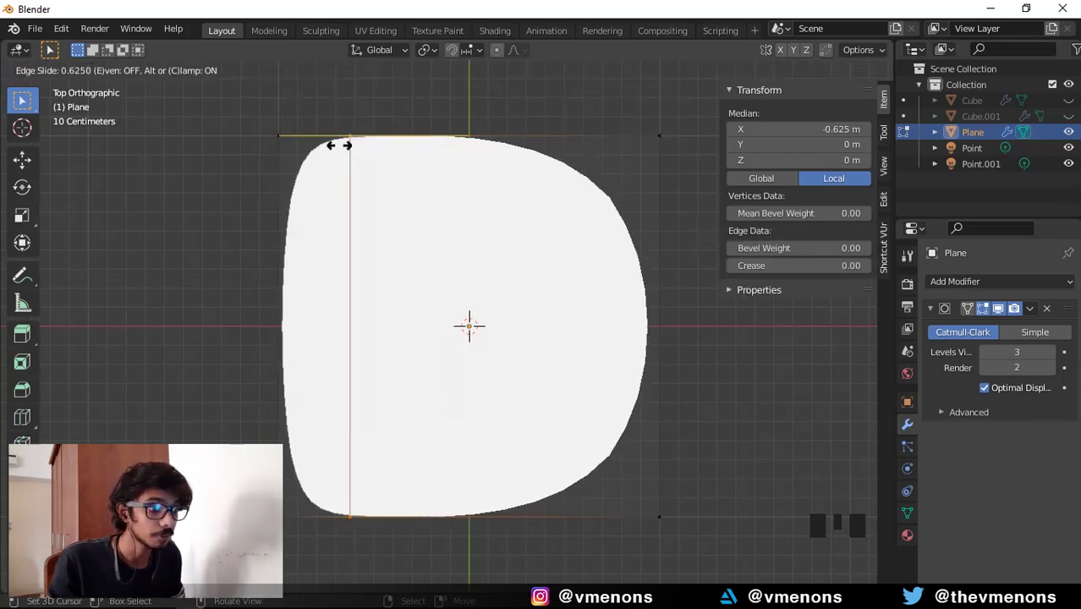
{"action": "left_click", "coordinate": [292, 140]}
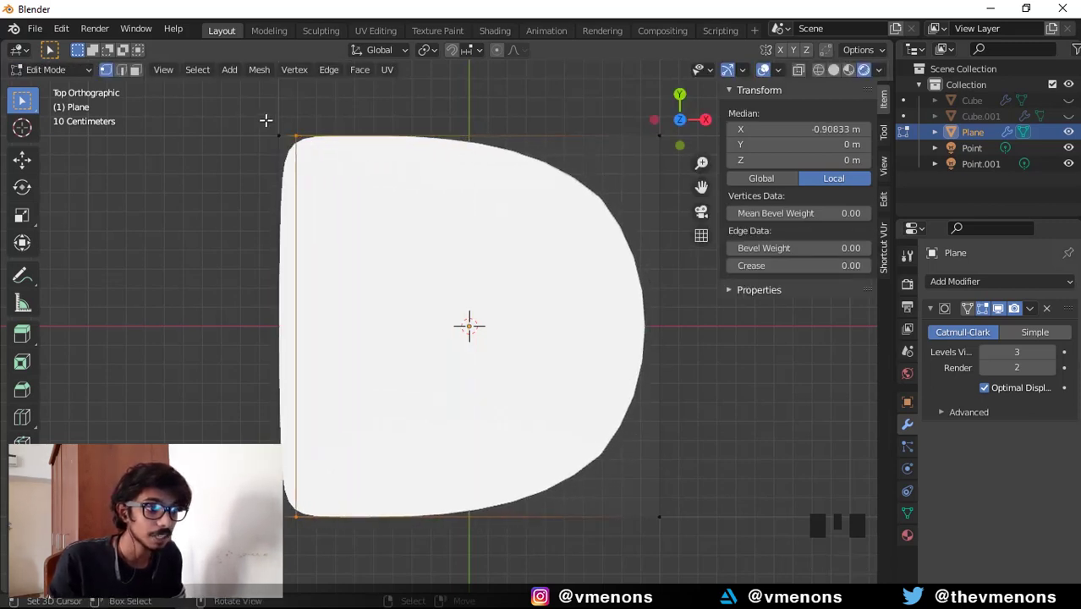
{"action": "scroll", "coordinate": [265, 121], "scroll_direction": "up", "scroll_amount": 3}
{"action": "middle_click_drag", "start_coordinate": [278, 124], "coordinate": [238, 210], "text": "shift"}
{"action": "right_click", "coordinate": [213, 160]}
{"action": "right_click", "coordinate": [233, 157], "text": "shift"}
{"action": "scroll", "coordinate": [307, 210], "scroll_direction": "down", "scroll_amount": 2}
{"action": "right_click", "coordinate": [234, 211]}
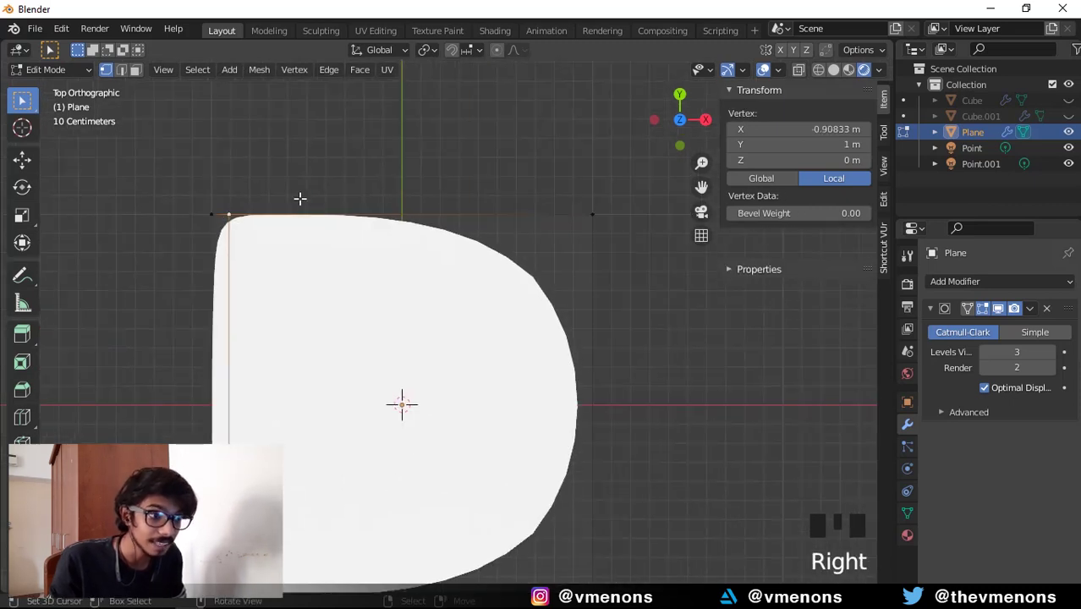
{"action": "right_click", "coordinate": [602, 197], "text": "shift"}
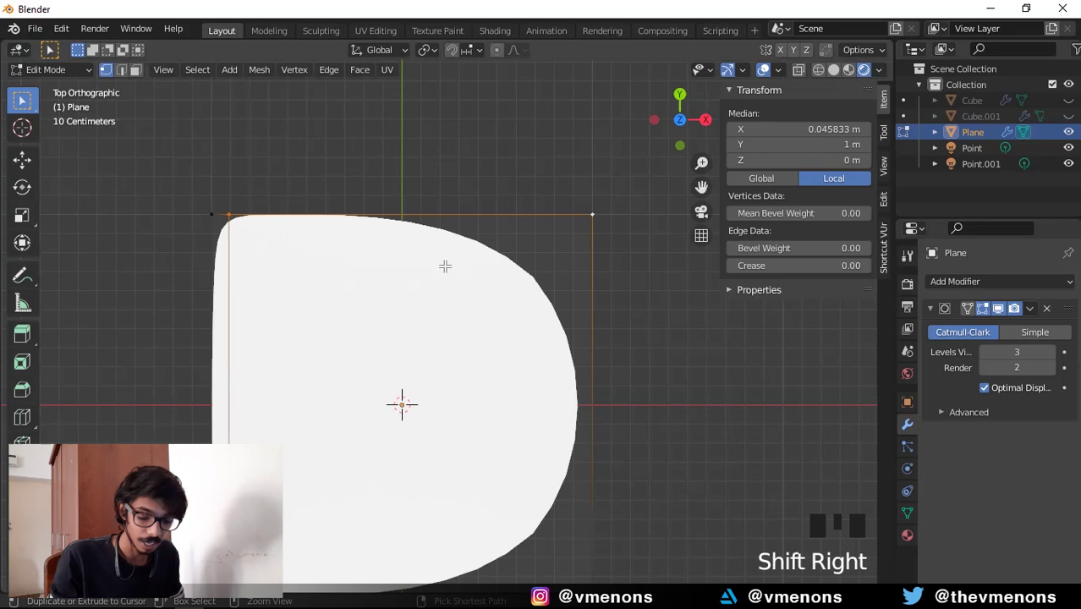
Add a second vertical loop cut slid close to the plane's right edge.
{"action": "key", "text": "ctrl+r"}
{"action": "left_click", "coordinate": [420, 221]}
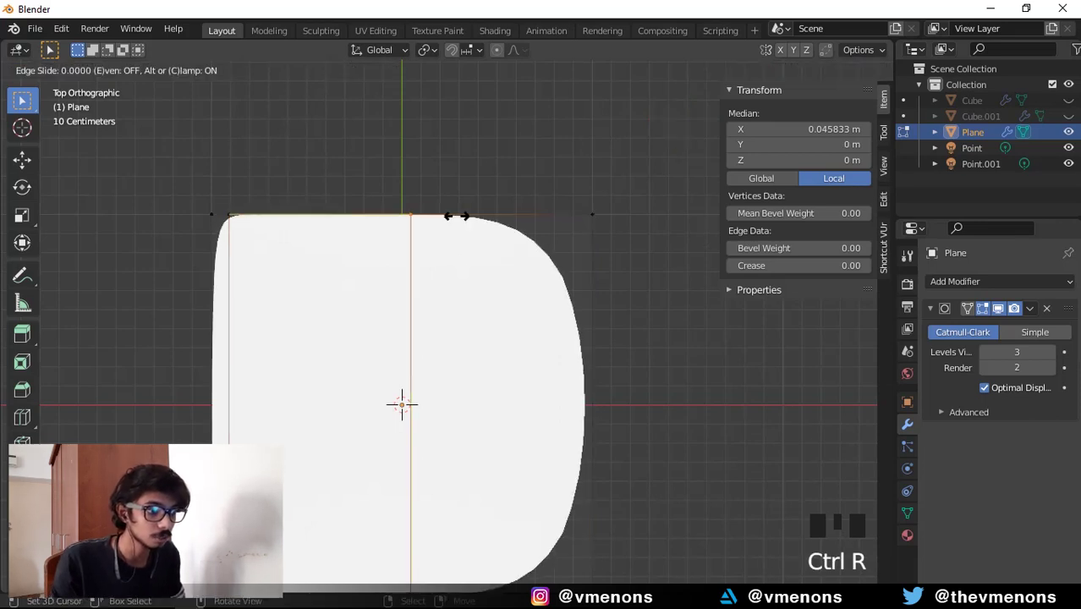
{"action": "left_click", "coordinate": [615, 226]}
{"action": "scroll", "coordinate": [614, 285], "scroll_direction": "down", "scroll_amount": 3}
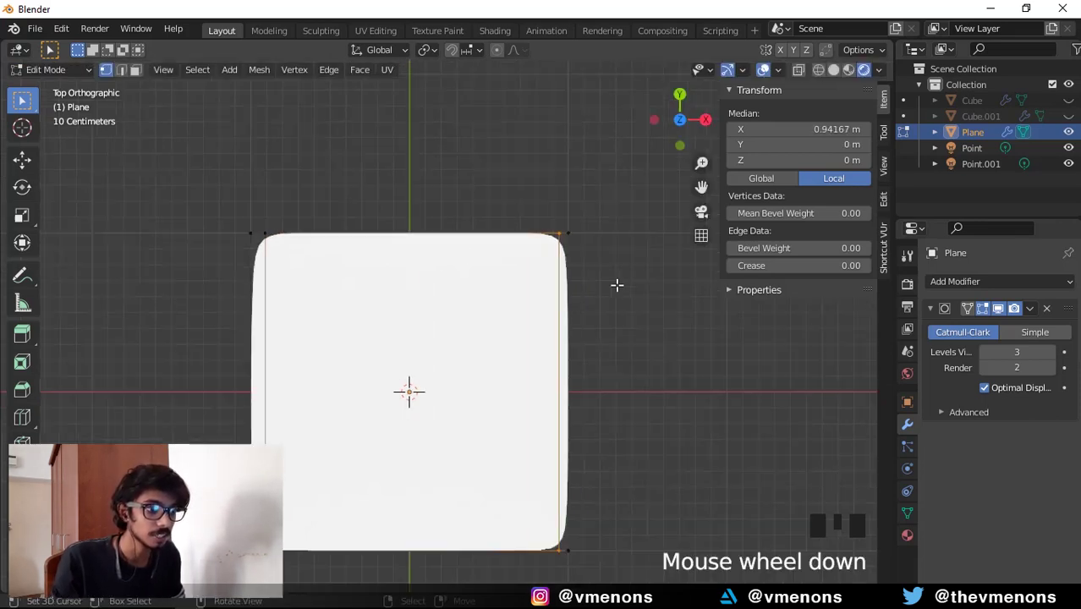
{"action": "mouse_move", "coordinate": [626, 292]}
{"action": "middle_mouse_down", "text": "shift"}
{"action": "mouse_move", "coordinate": [636, 297]}
{"action": "mouse_move", "coordinate": [618, 310]}
{"action": "middle_mouse_up", "text": "shift"}
Delete the plane in object mode.
{"action": "key", "text": "Tab"}
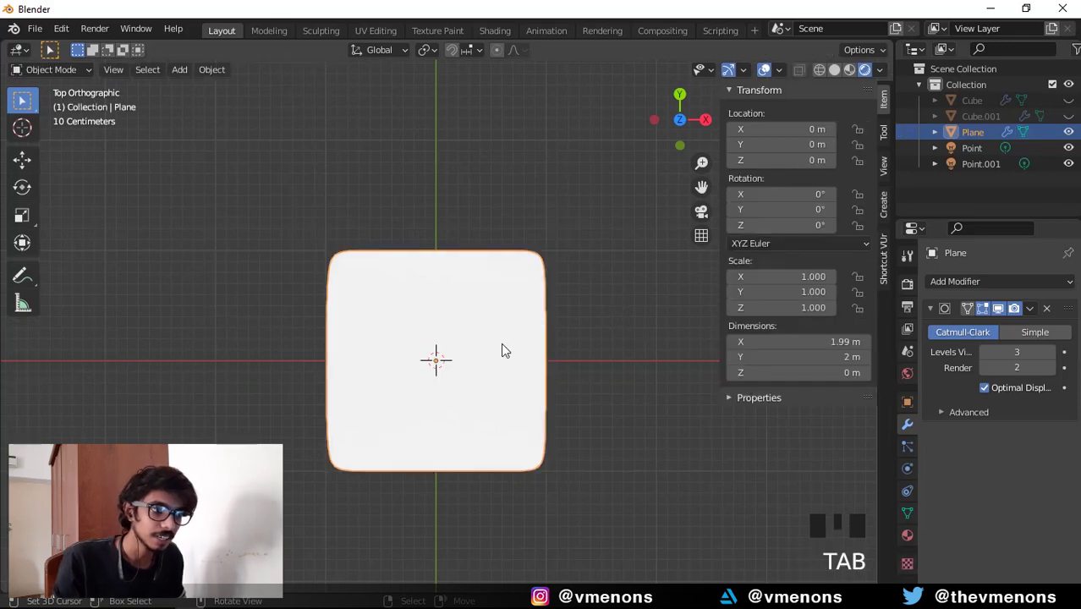
{"action": "key", "text": "x"}
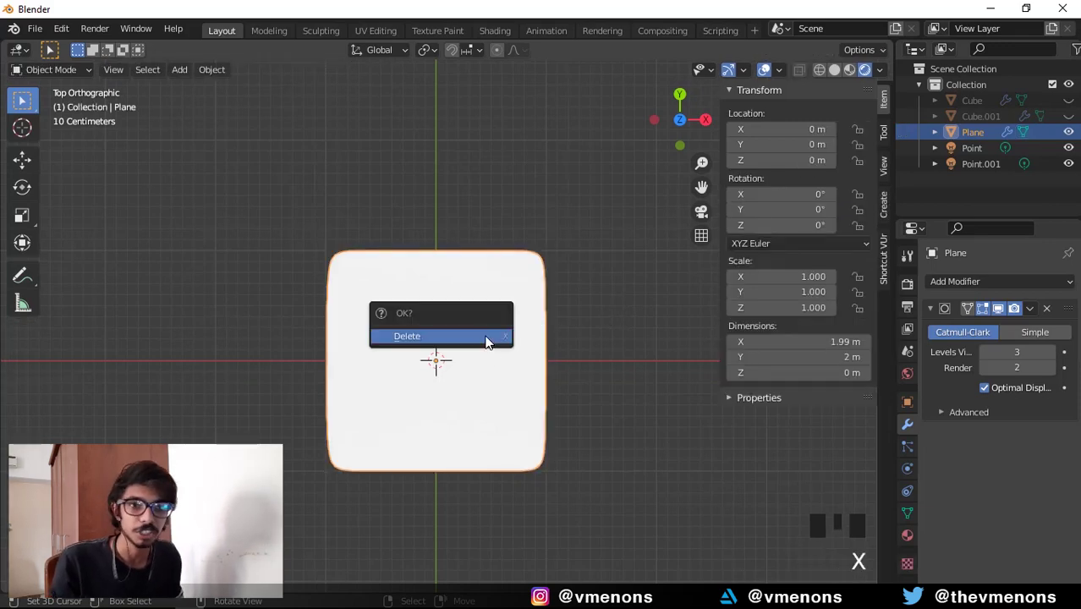
{"action": "left_click", "coordinate": [486, 339]}
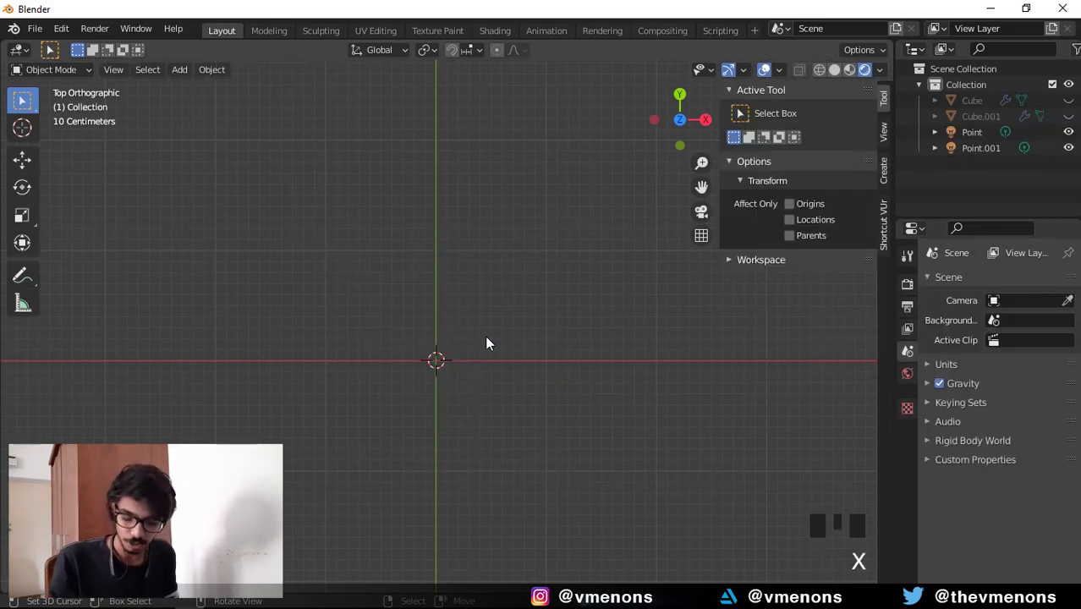
Unhide both cylinders and view them in perspective.
{"action": "key", "text": "alt+h"}
{"action": "scroll", "coordinate": [486, 343], "scroll_direction": "down", "scroll_amount": 5}
{"action": "middle_click_drag", "start_coordinate": [509, 362], "coordinate": [547, 277]}
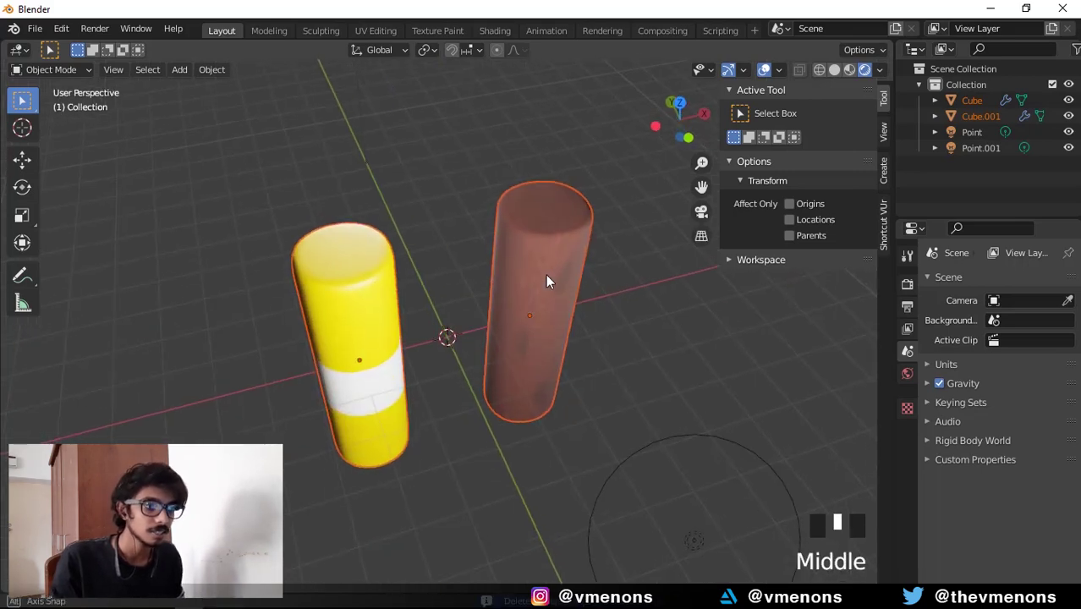
{"action": "scroll", "coordinate": [522, 392], "scroll_direction": "down", "scroll_amount": 2}
{"action": "middle_click_drag", "start_coordinate": [522, 392], "coordinate": [537, 363]}
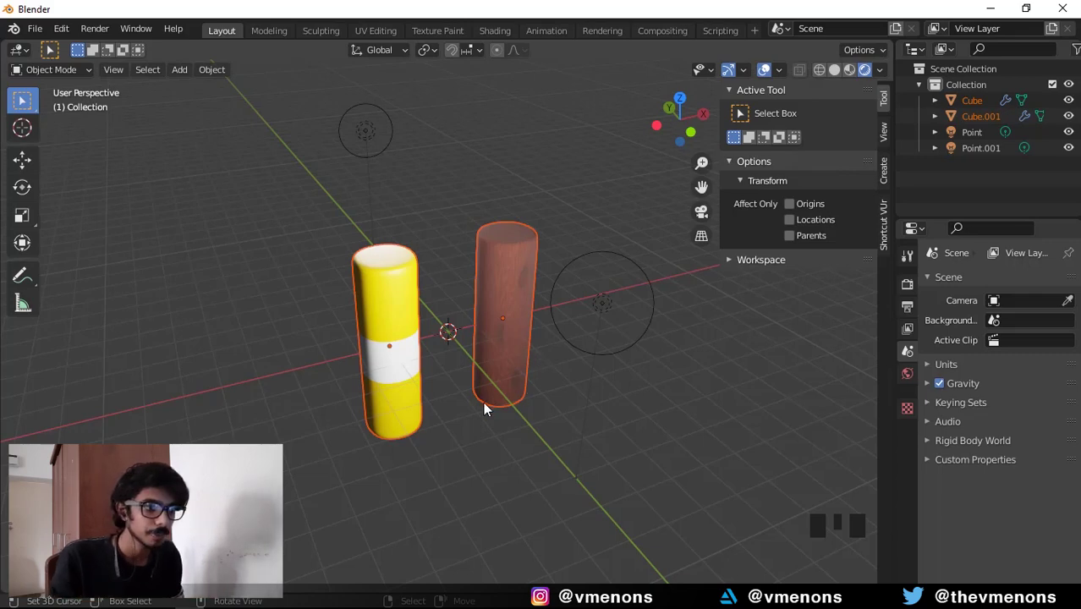
{"action": "scroll", "coordinate": [483, 401], "scroll_direction": "up", "scroll_amount": 3}
{"action": "middle_click_drag", "start_coordinate": [410, 423], "coordinate": [448, 381], "text": "shift"}
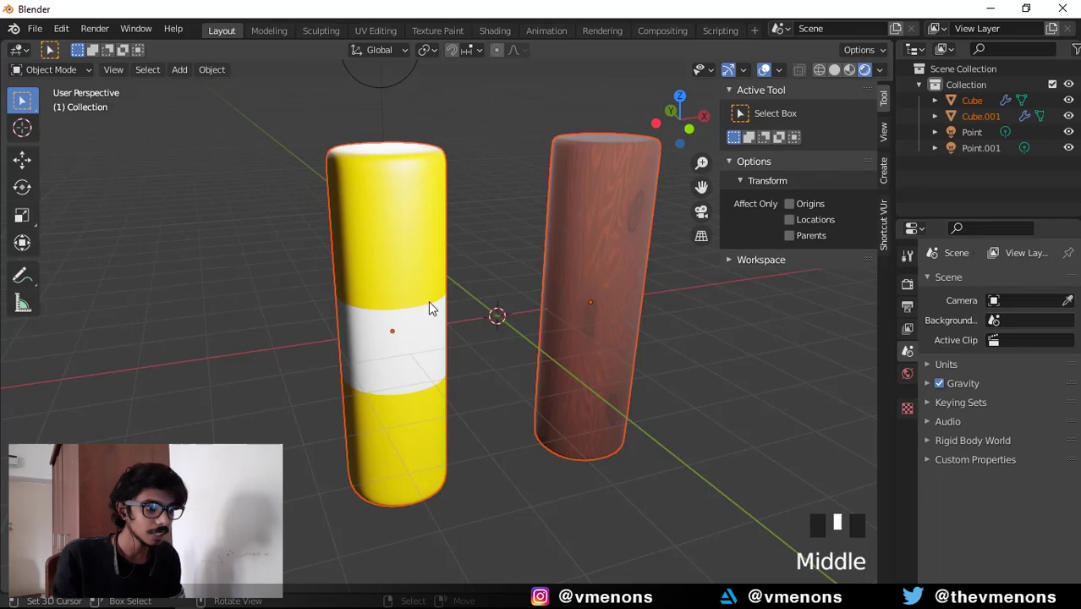
{"action": "right_click", "coordinate": [407, 255]}
{"action": "key", "text": "KP_1"}
{"action": "key", "text": "Tab"}
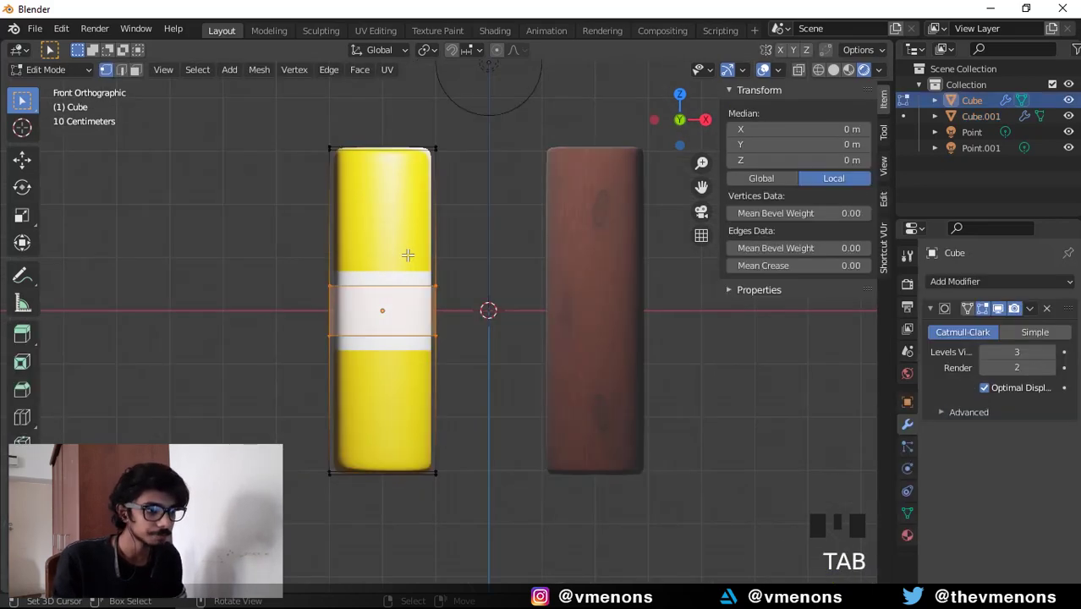
{"action": "scroll", "coordinate": [408, 255], "scroll_direction": "up", "scroll_amount": 2}
{"action": "middle_click_drag", "start_coordinate": [364, 145], "coordinate": [433, 214], "text": "shift"}
{"action": "scroll", "coordinate": [433, 214], "scroll_direction": "up", "scroll_amount": 2}
{"action": "scroll", "coordinate": [433, 214], "scroll_direction": "down", "scroll_amount": 1}
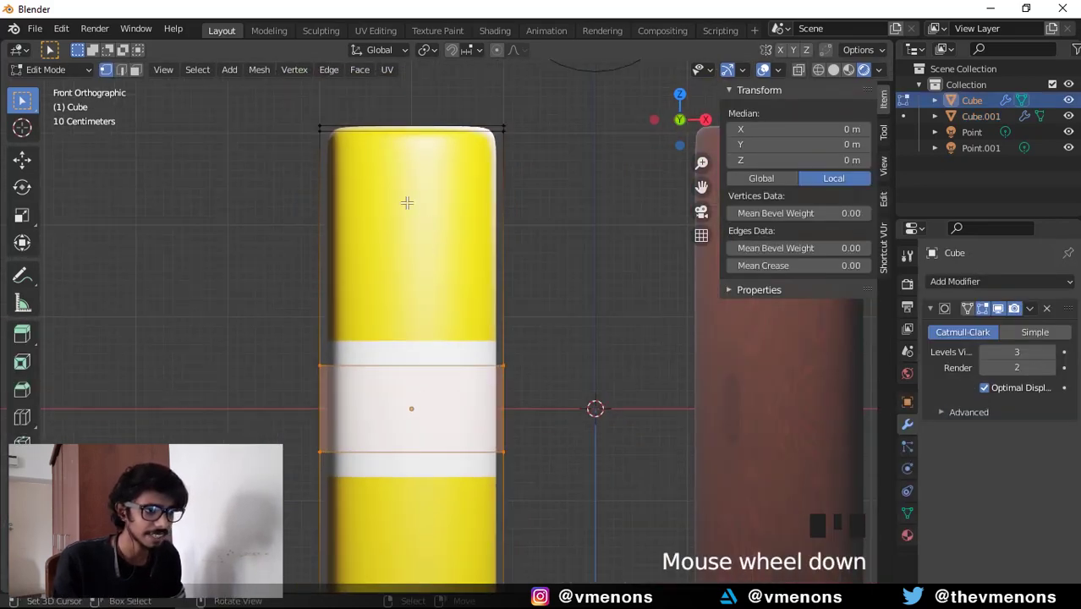
{"action": "middle_click_drag", "start_coordinate": [485, 322], "coordinate": [513, 192], "text": "shift"}
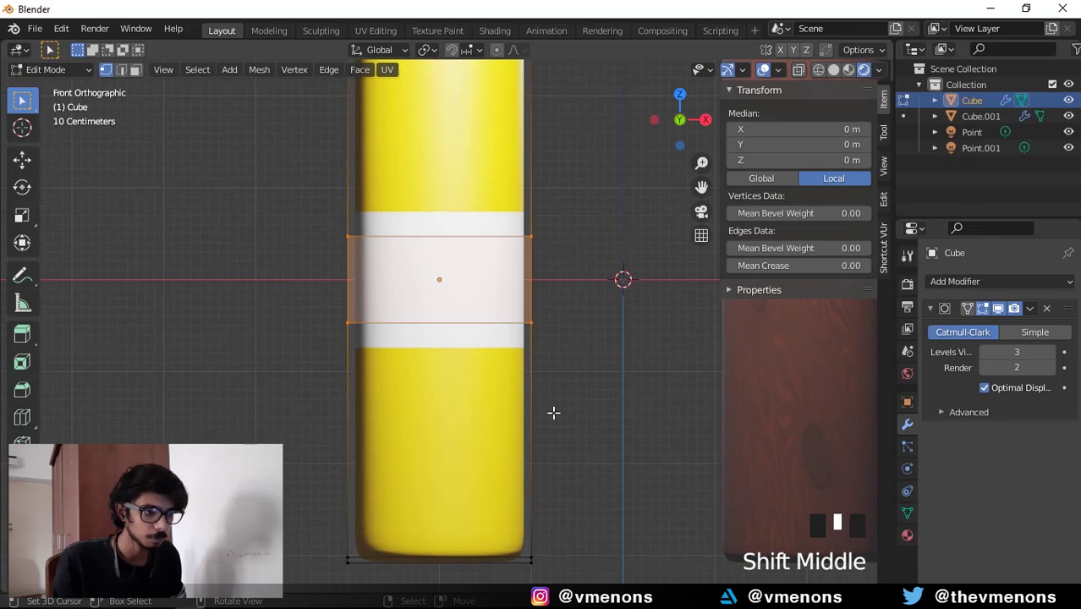
{"action": "middle_click_drag", "start_coordinate": [554, 412], "coordinate": [499, 435], "text": "shift"}
{"action": "middle_click_drag", "start_coordinate": [386, 314], "coordinate": [382, 438], "text": "shift"}
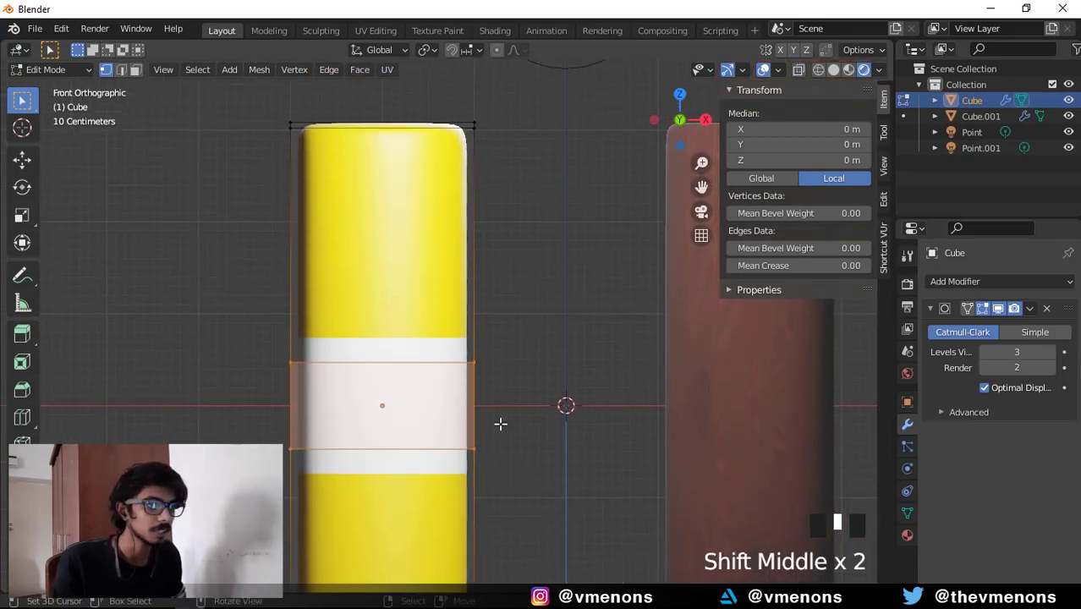
{"action": "scroll", "coordinate": [500, 424], "scroll_direction": "up", "scroll_amount": 1}
{"action": "right_click", "coordinate": [483, 369]}
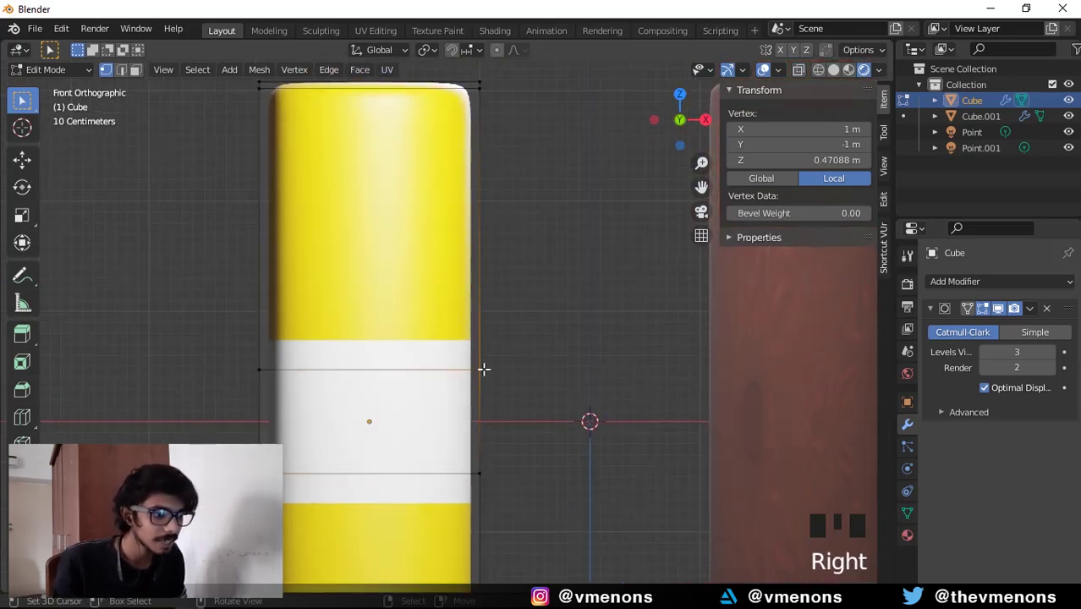
{"action": "right_click", "coordinate": [480, 93], "text": "shift"}
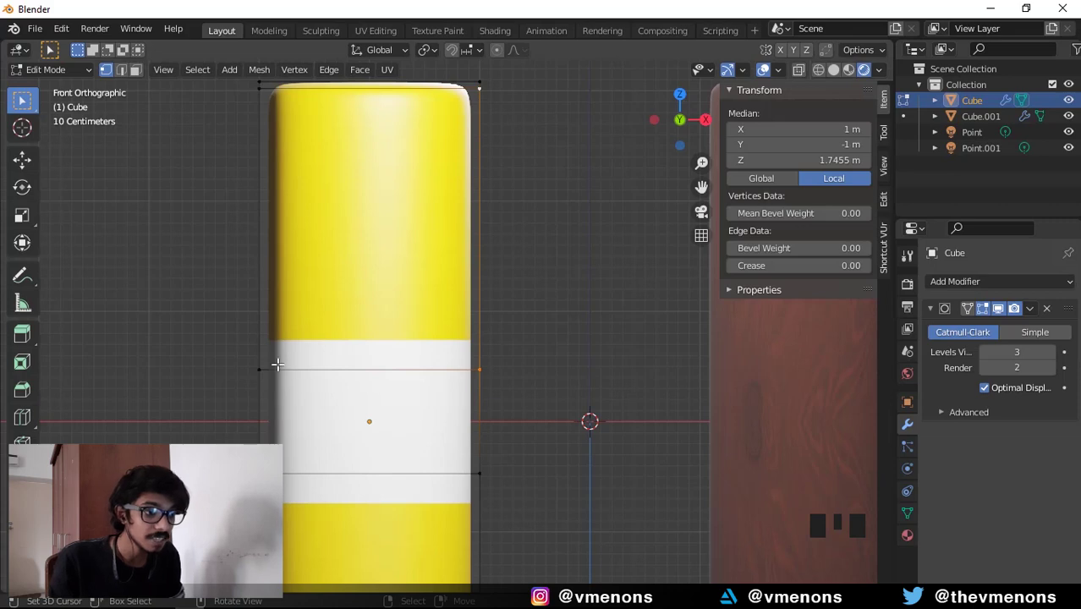
{"action": "middle_click_drag", "start_coordinate": [321, 389], "coordinate": [343, 386], "text": "shift"}
{"action": "scroll", "coordinate": [229, 347], "scroll_direction": "up", "scroll_amount": 2}
{"action": "left_click_drag", "start_coordinate": [230, 348], "coordinate": [528, 376]}
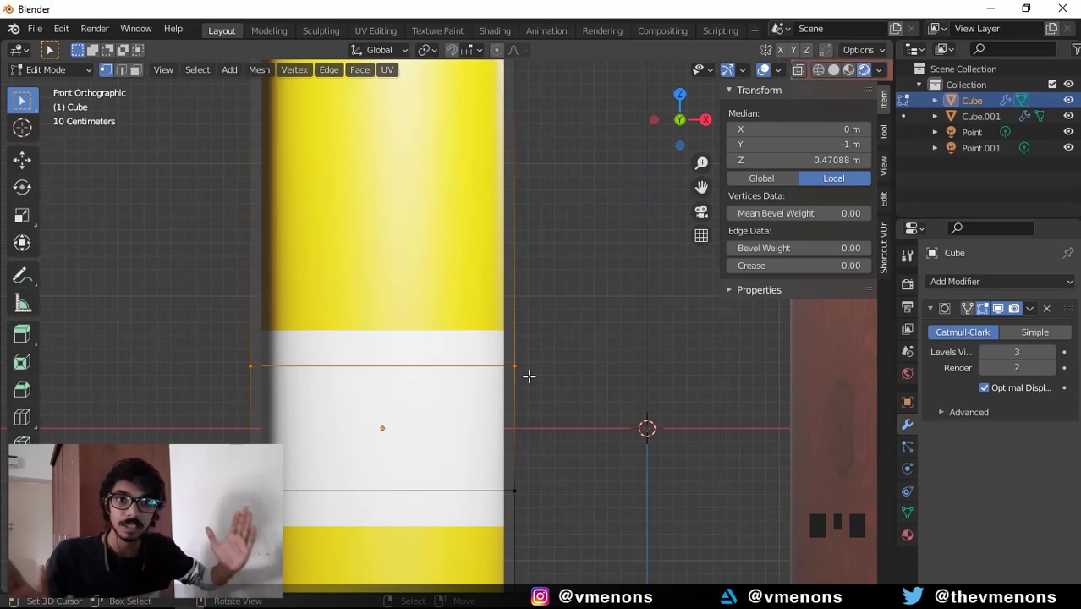
{"action": "scroll", "coordinate": [500, 357], "scroll_direction": "down", "scroll_amount": 2}
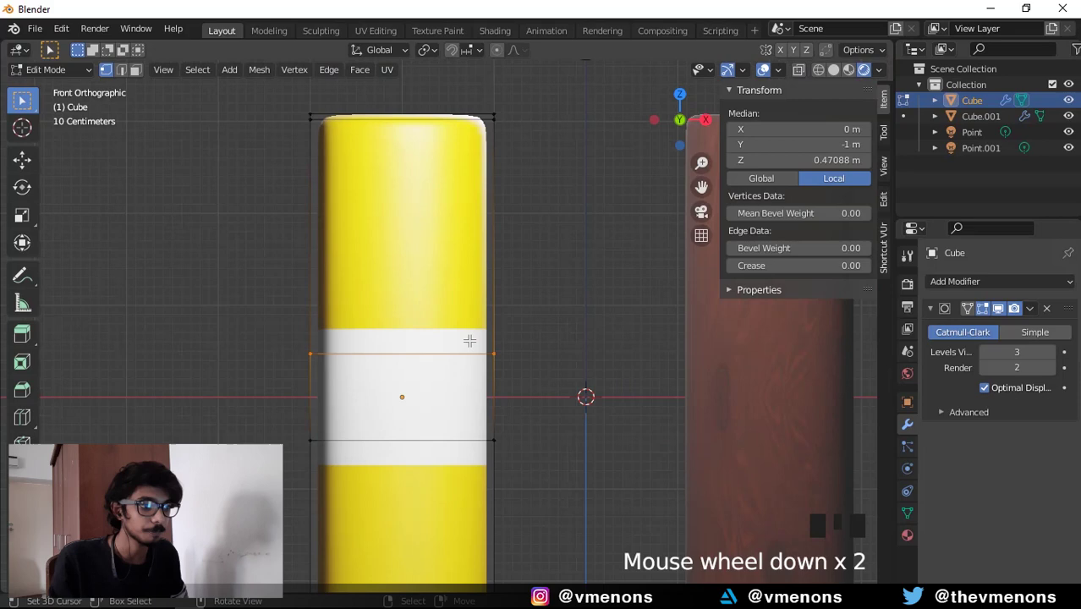
{"action": "middle_click_drag", "start_coordinate": [470, 343], "coordinate": [565, 337], "text": "shift"}
{"action": "scroll", "coordinate": [511, 345], "scroll_direction": "up", "scroll_amount": 2}
{"action": "scroll", "coordinate": [531, 364], "scroll_direction": "up", "scroll_amount": 1}
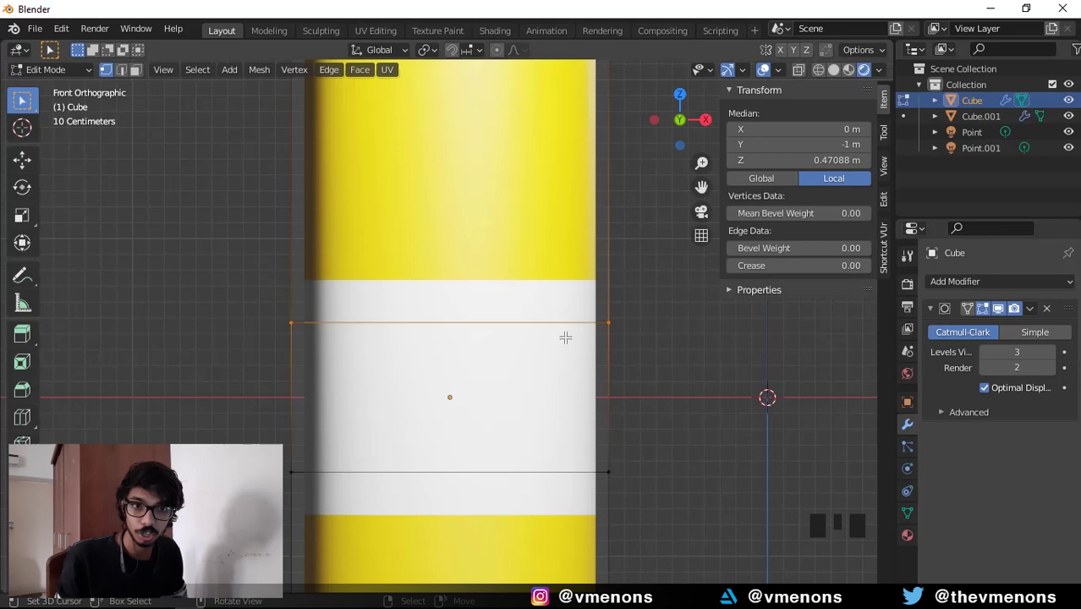
{"action": "middle_click_drag", "start_coordinate": [540, 307], "coordinate": [536, 358]}
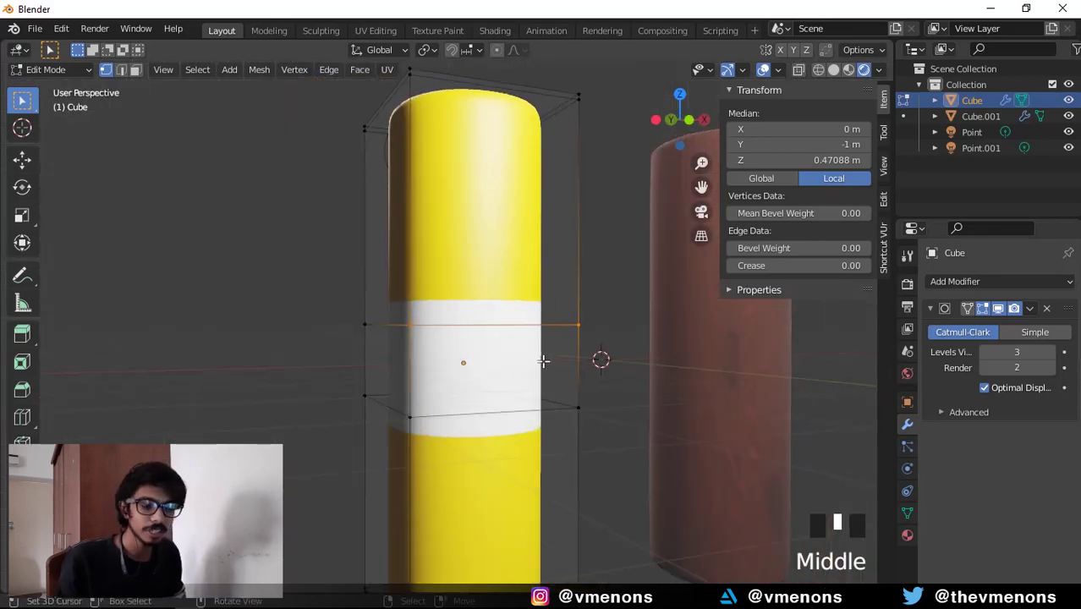
In front view, add a loop cut in the upper yellow section close to the white band.
{"action": "key", "text": "KP_1"}
{"action": "scroll", "coordinate": [543, 359], "scroll_direction": "up", "scroll_amount": 4}
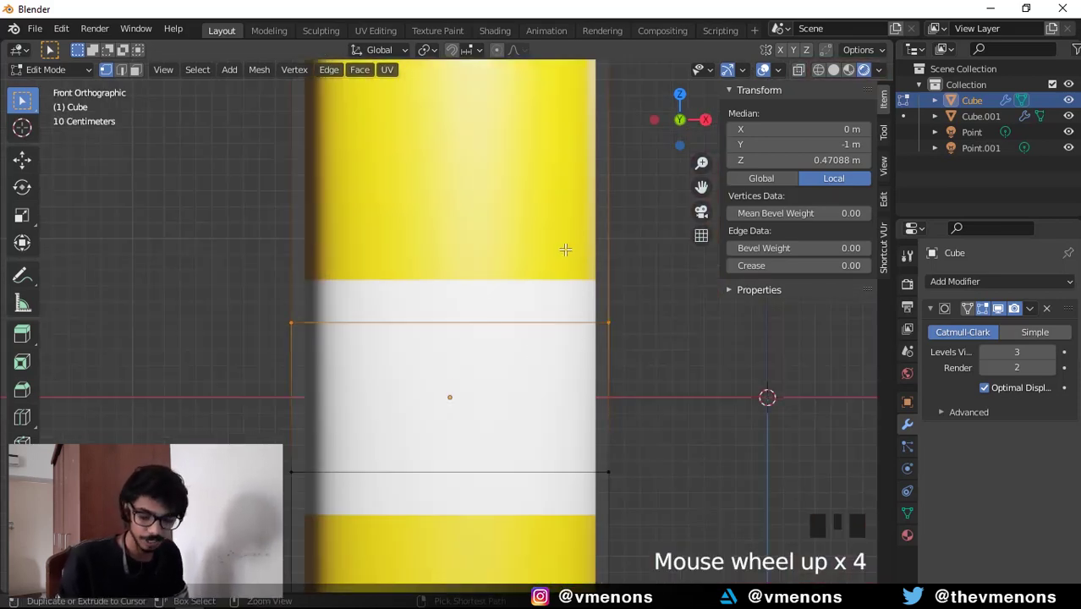
{"action": "key", "text": "ctrl+r"}
{"action": "right_click", "coordinate": [569, 157]}
{"action": "scroll", "coordinate": [574, 266], "scroll_direction": "down", "scroll_amount": 3}
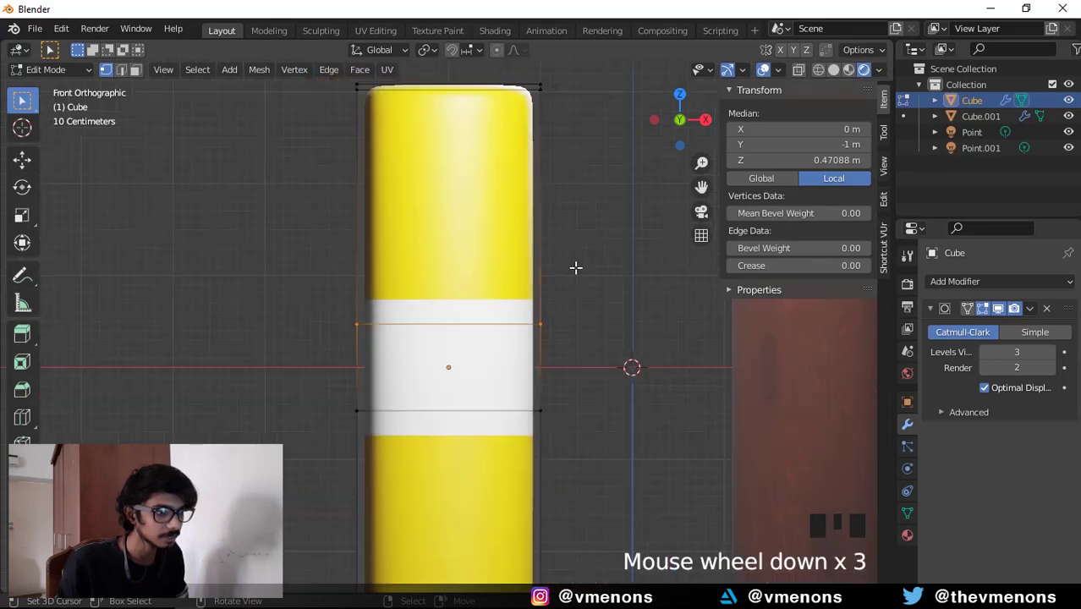
{"action": "middle_click_drag", "start_coordinate": [574, 266], "coordinate": [552, 251], "text": "shift"}
{"action": "key", "text": "ctrl+r"}
{"action": "left_click", "coordinate": [529, 184]}
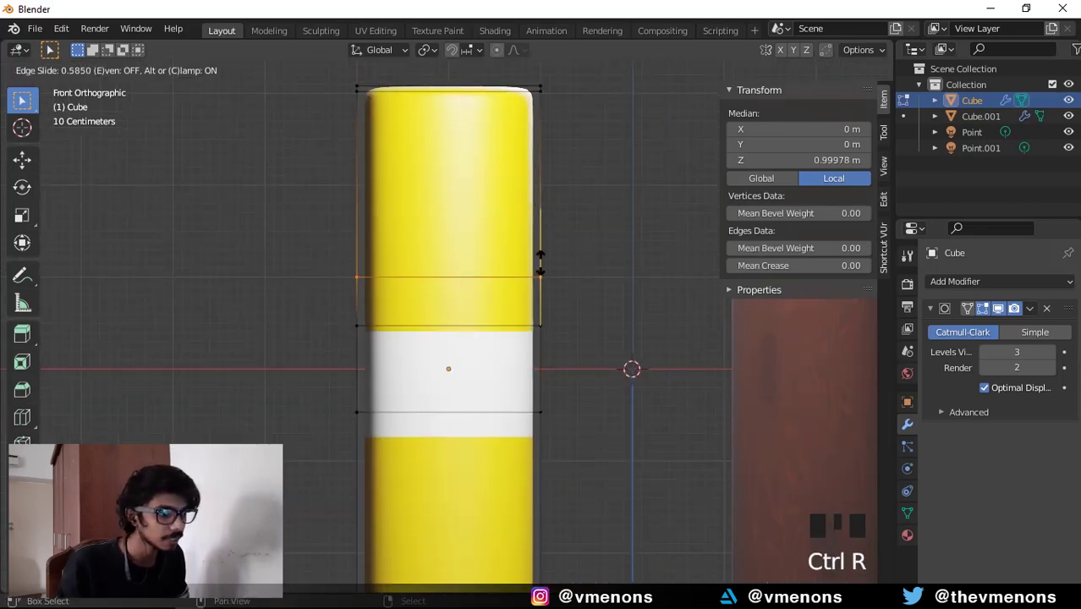
{"action": "left_click", "coordinate": [560, 195]}
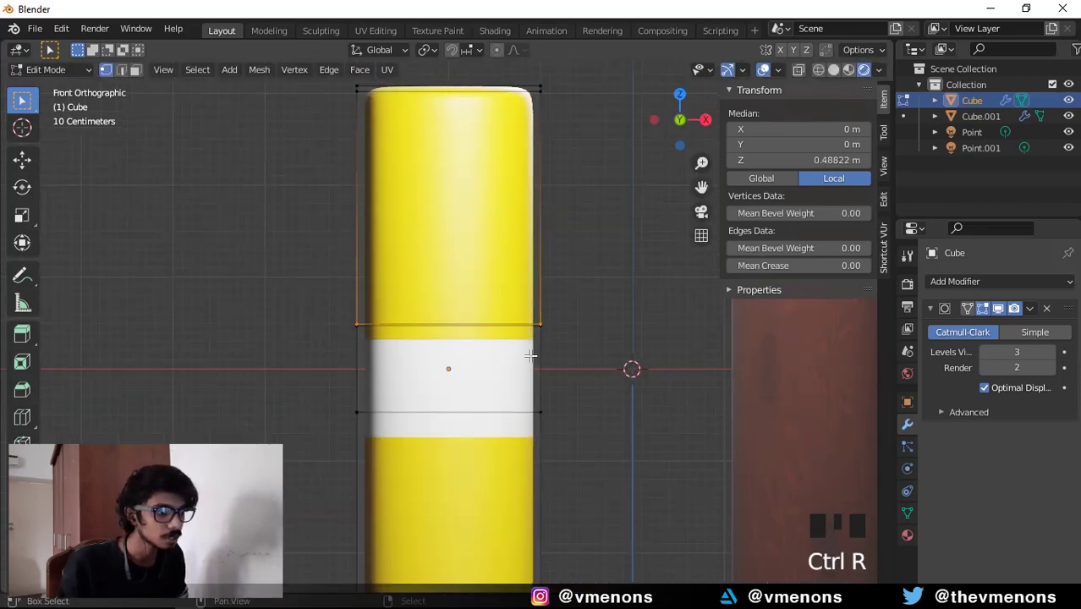
{"action": "scroll", "coordinate": [529, 355], "scroll_direction": "up", "scroll_amount": 3}
Add a loop cut in the lower yellow section near the band's bottom edge.
{"action": "key", "text": "ctrl+r"}
{"action": "scroll", "coordinate": [527, 511], "scroll_direction": "down", "scroll_amount": 3}
{"action": "left_click", "coordinate": [527, 510]}
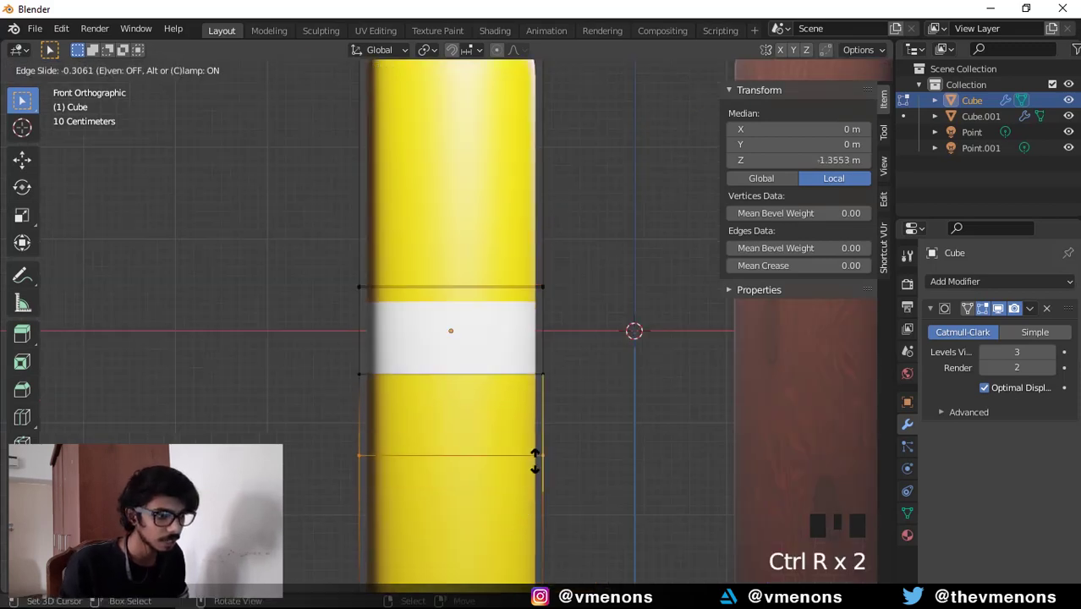
{"action": "left_click", "coordinate": [528, 395]}
{"action": "scroll", "coordinate": [528, 394], "scroll_direction": "up", "scroll_amount": 2}
{"action": "middle_click_drag", "start_coordinate": [528, 393], "coordinate": [558, 415], "text": "shift"}
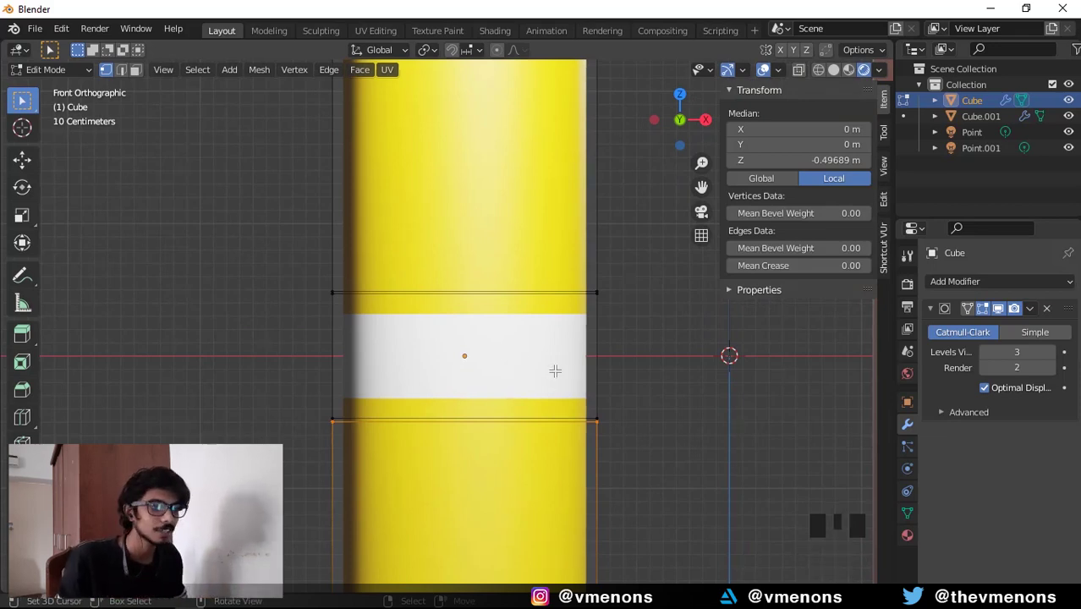
{"action": "scroll", "coordinate": [340, 318], "scroll_direction": "up", "scroll_amount": 1}
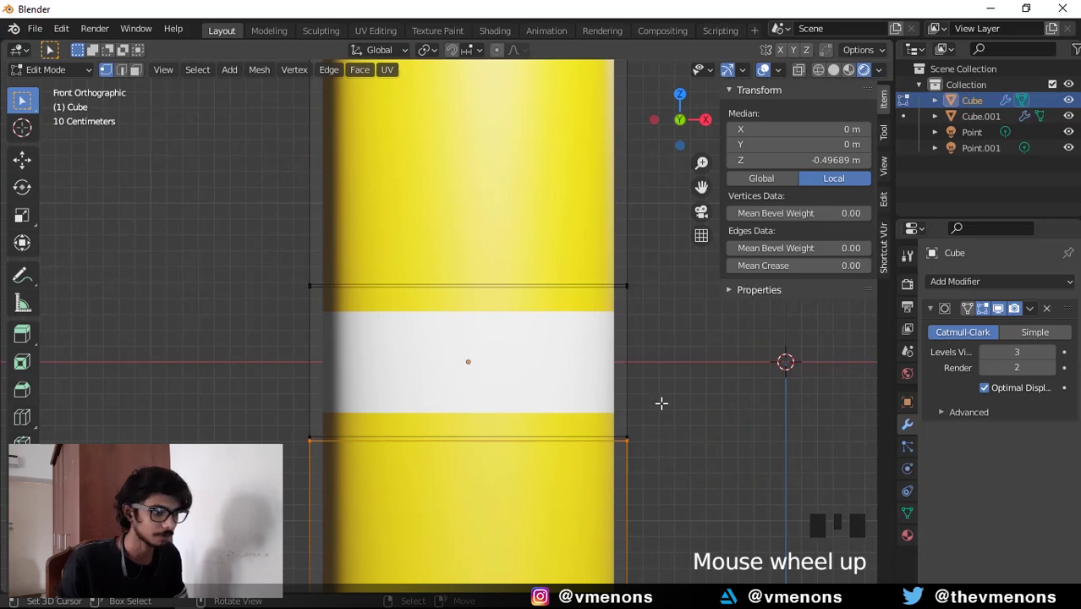
Add two loops inside the white band, just below its top and just above its bottom.
{"action": "key", "text": "ctrl+r"}
{"action": "left_click", "coordinate": [631, 372]}
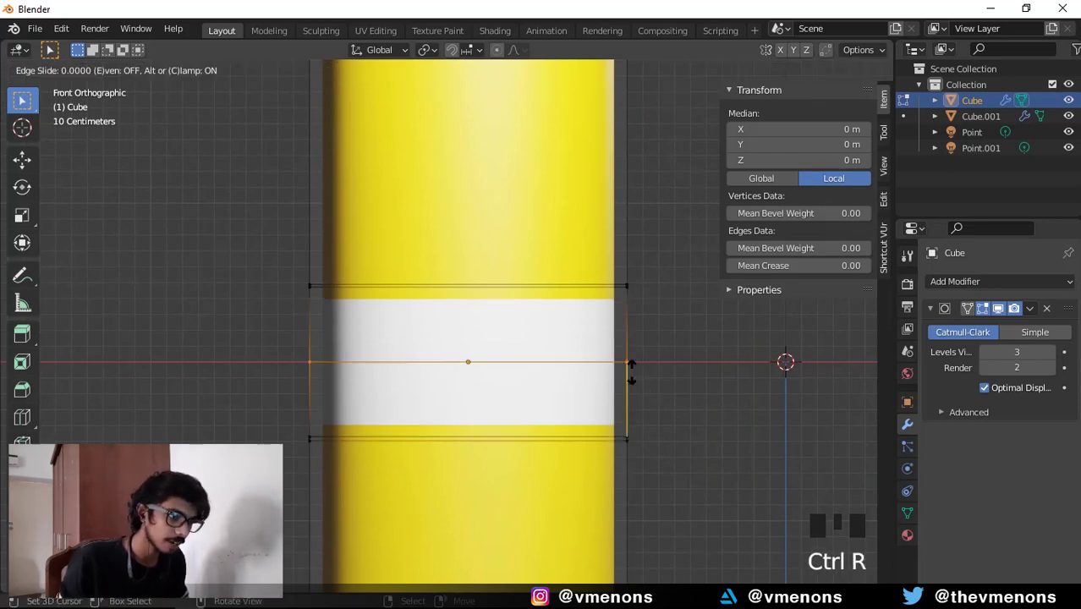
{"action": "left_click", "coordinate": [649, 302]}
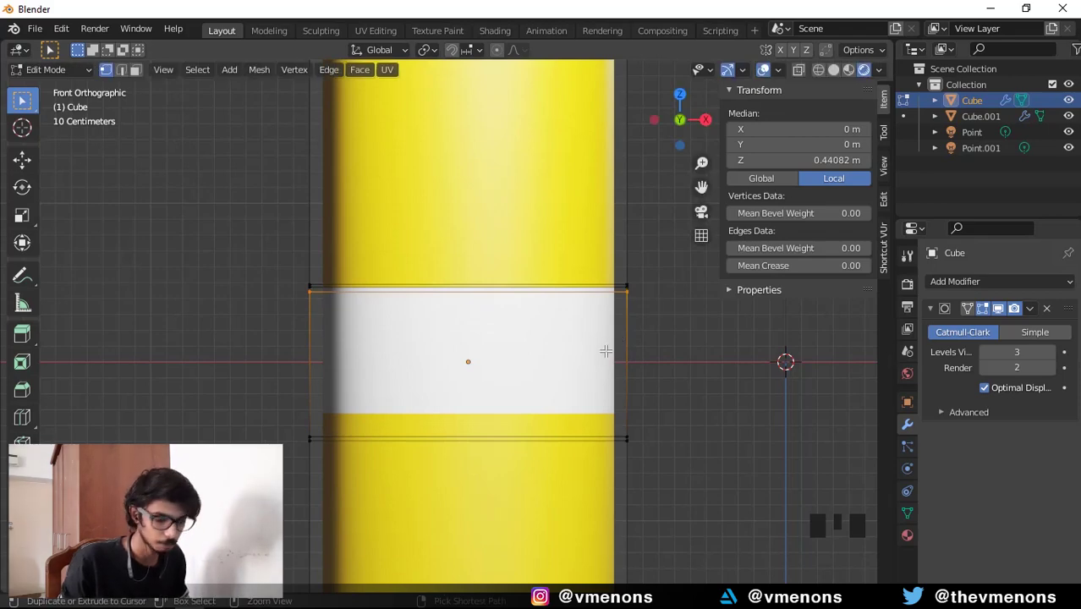
{"action": "key", "text": "ctrl+r"}
{"action": "left_click", "coordinate": [629, 370]}
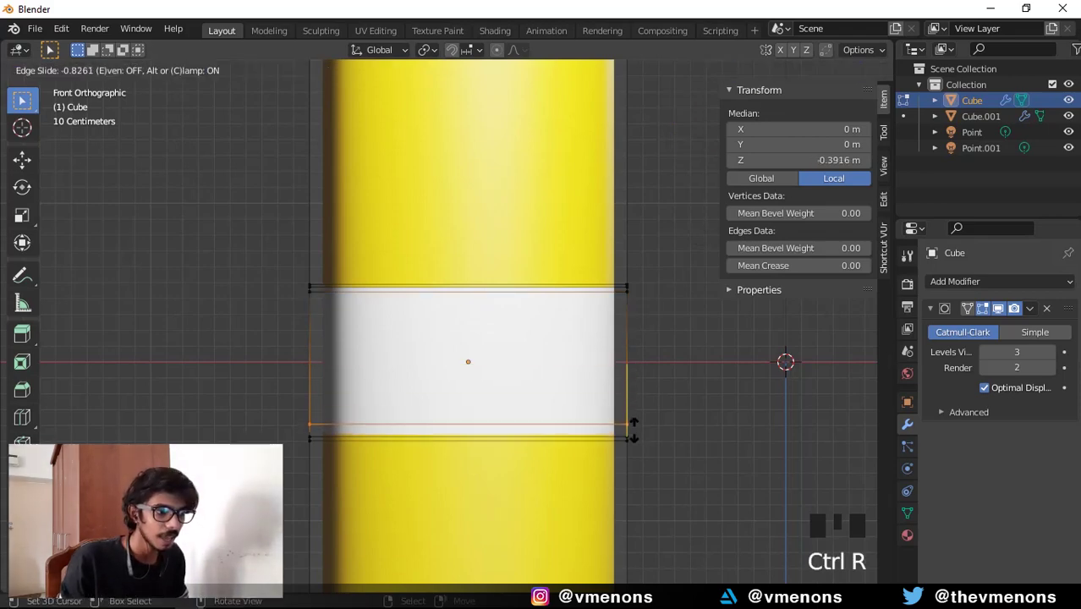
{"action": "left_click", "coordinate": [636, 436]}
{"action": "scroll", "coordinate": [651, 448], "scroll_direction": "up", "scroll_amount": 3}
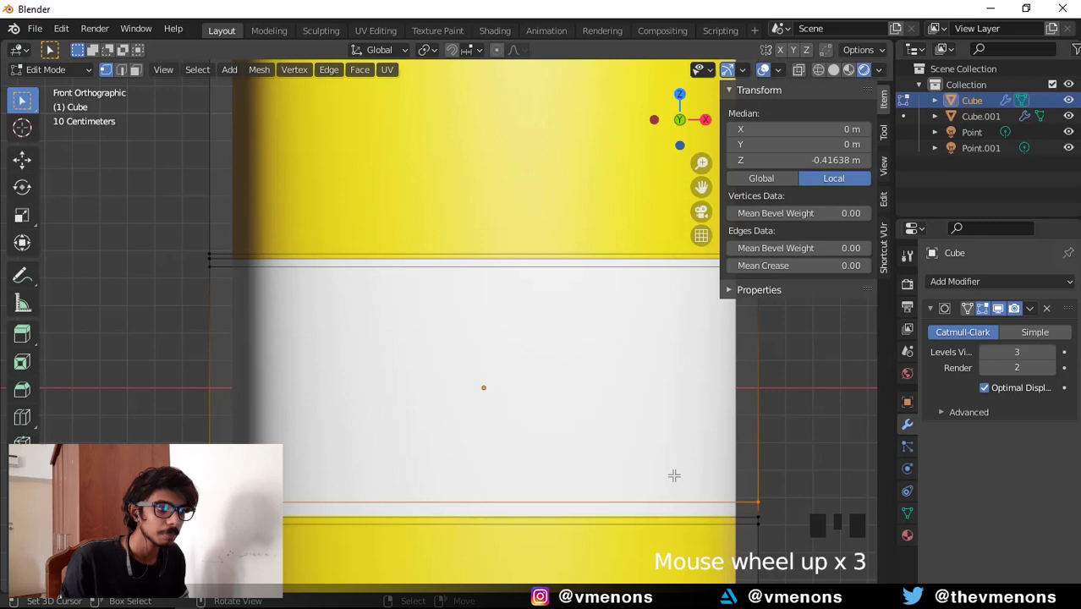
{"action": "scroll", "coordinate": [687, 452], "scroll_direction": "down", "scroll_amount": 1}
{"action": "middle_click_drag", "start_coordinate": [681, 380], "coordinate": [668, 382], "text": "shift"}
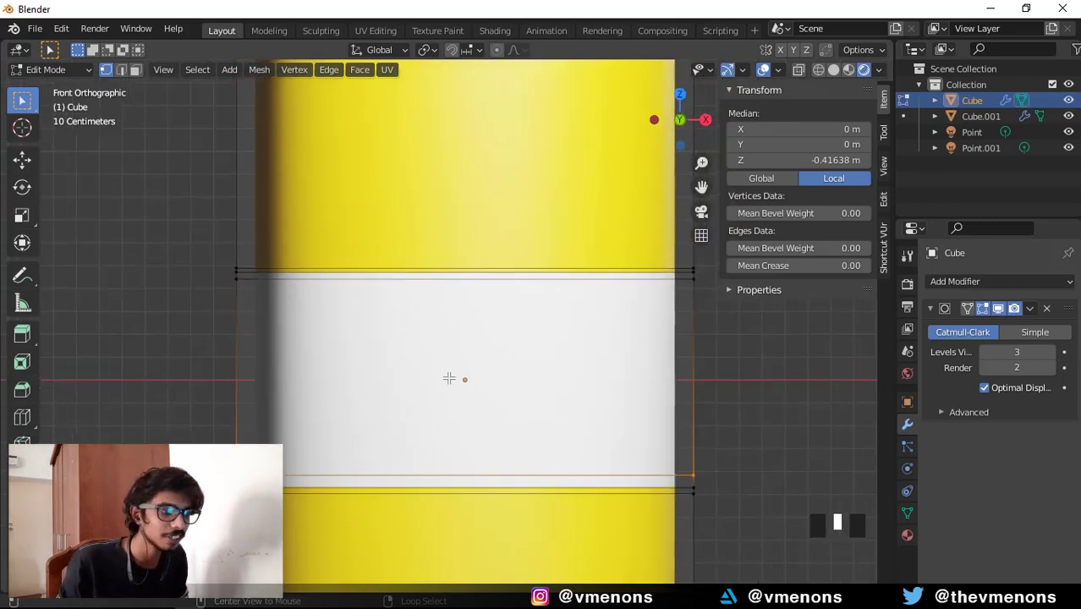
Slide the loop near the band's top, then select the extra support loops.
{"action": "right_click", "coordinate": [539, 285], "text": "alt"}
{"action": "key", "text": "g"}
{"action": "key", "text": "g"}
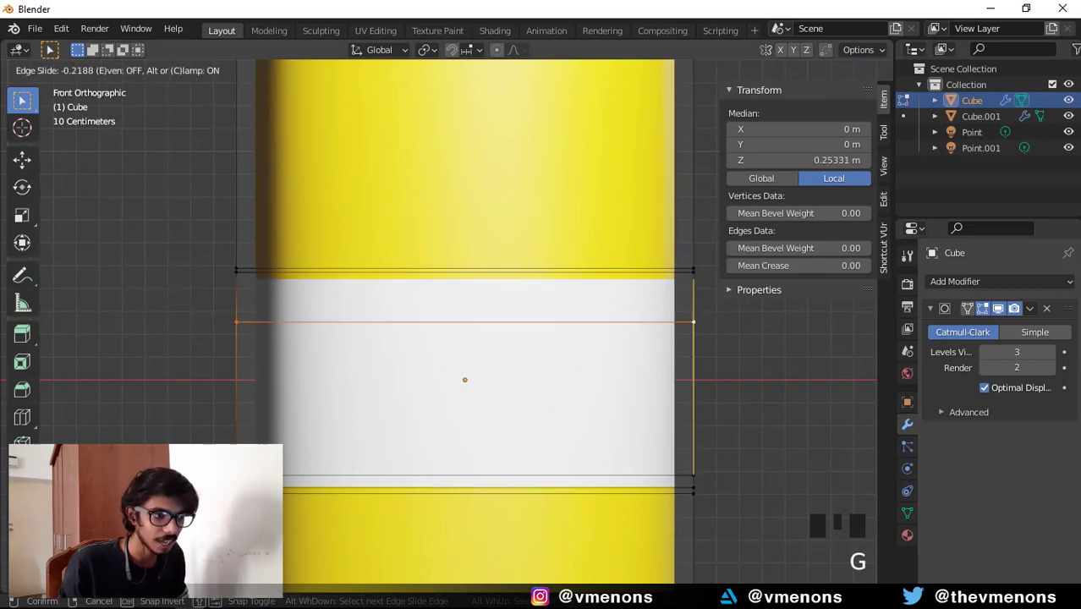
{"action": "left_click", "coordinate": [431, 263]}
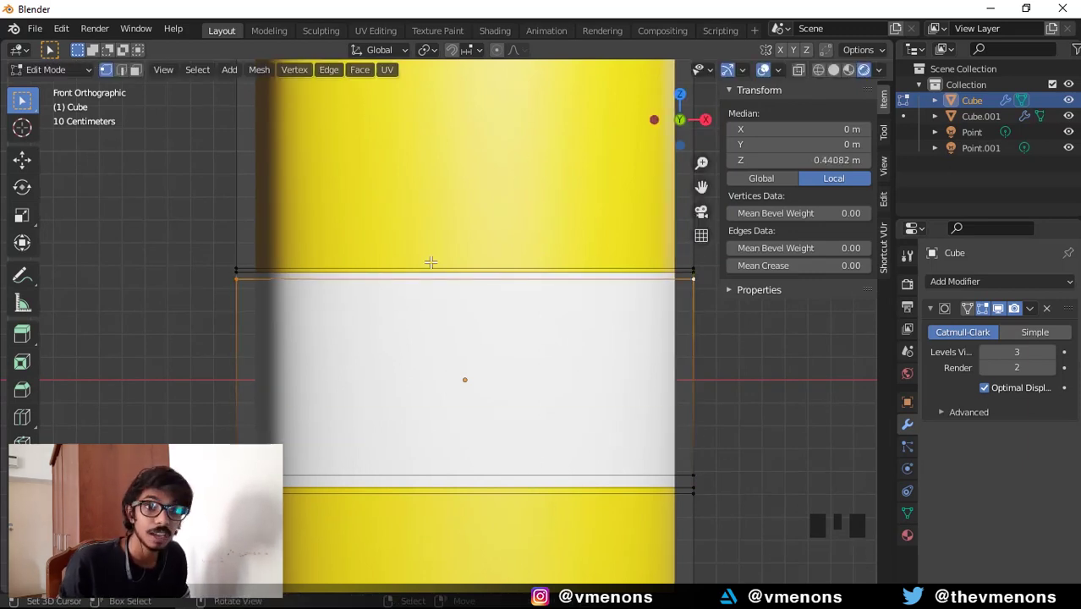
{"action": "right_click", "coordinate": [451, 263], "text": "alt+shift"}
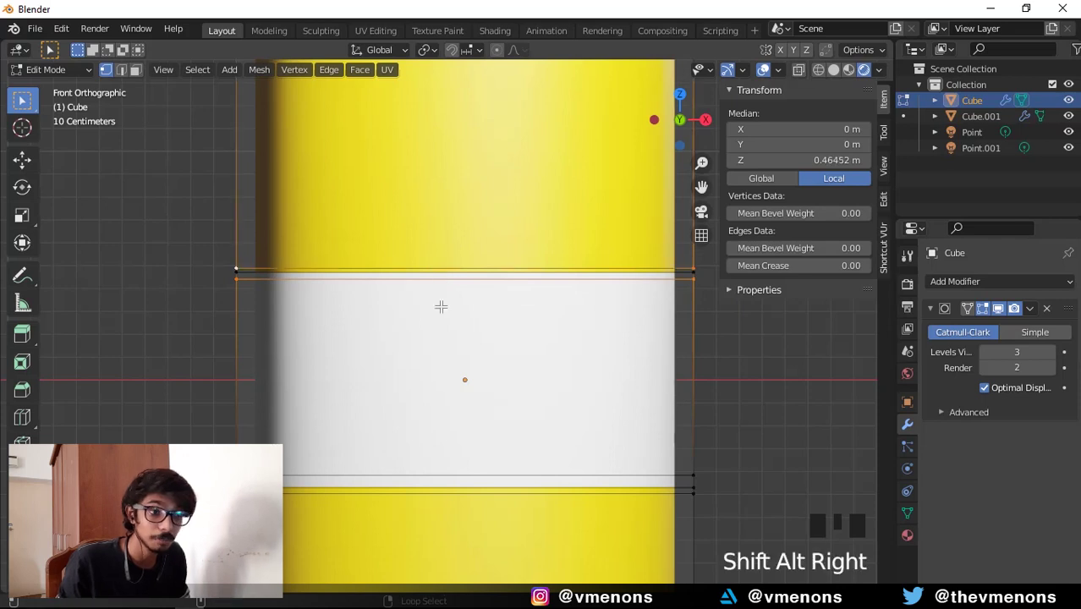
{"action": "right_click", "coordinate": [425, 490], "text": "alt+shift"}
{"action": "right_click", "coordinate": [403, 285], "text": "alt"}
{"action": "right_click", "coordinate": [406, 272], "text": "alt+shift"}
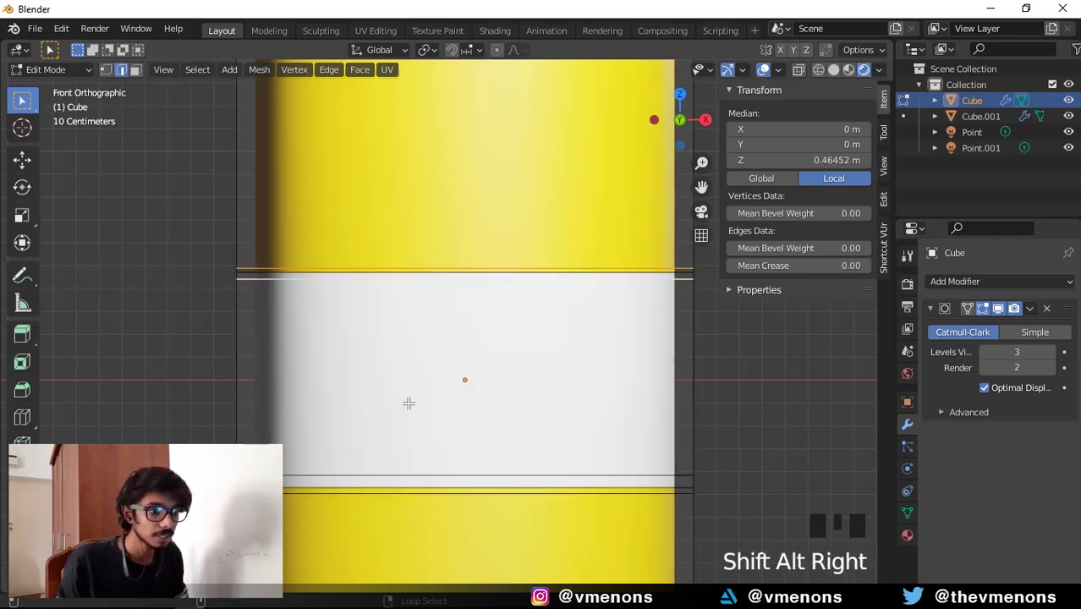
{"action": "right_click", "coordinate": [386, 512], "text": "alt+shift"}
Dissolve the selected support loops with Dissolve Edges and view the cylinder in perspective.
{"action": "right_click", "coordinate": [388, 514], "text": "alt+shift"}
{"action": "key", "text": "x"}
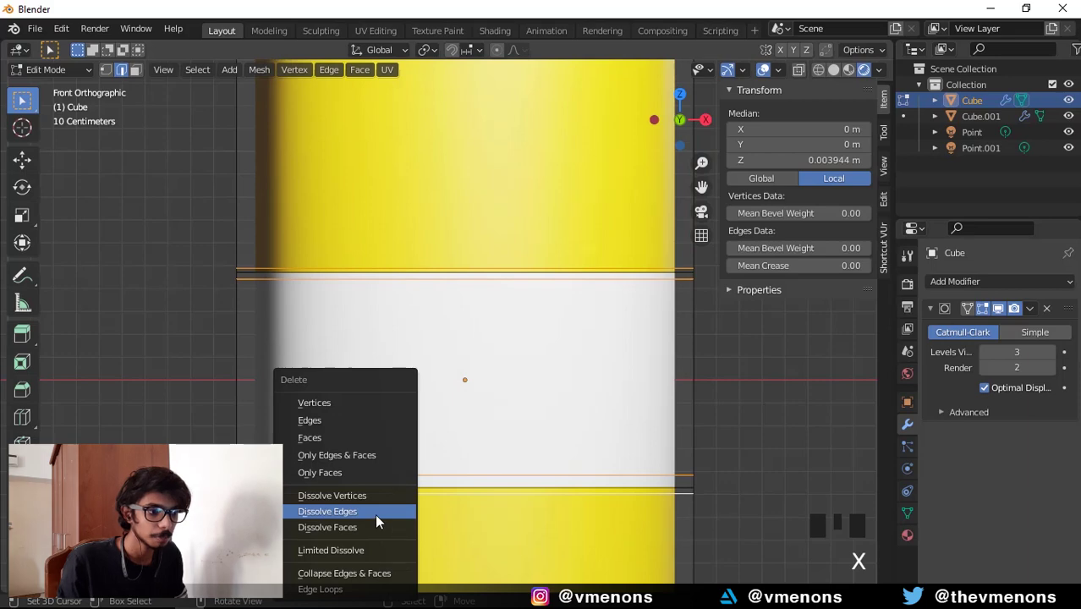
{"action": "left_click", "coordinate": [375, 513]}
{"action": "scroll", "coordinate": [375, 514], "scroll_direction": "down", "scroll_amount": 5}
{"action": "middle_click_drag", "start_coordinate": [375, 513], "coordinate": [465, 430]}
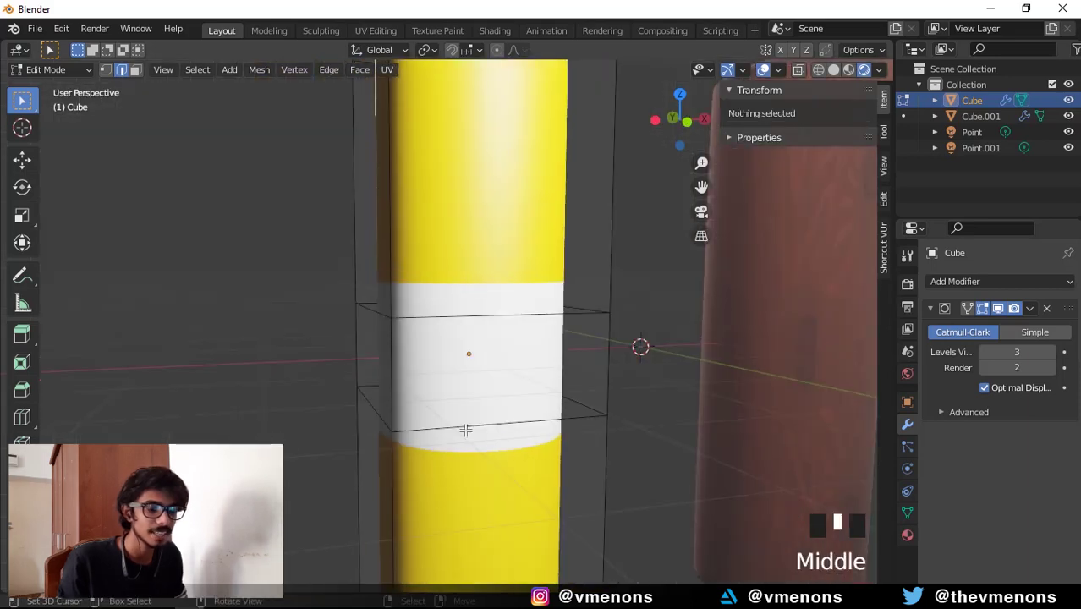
{"action": "scroll", "coordinate": [465, 430], "scroll_direction": "down", "scroll_amount": 2}
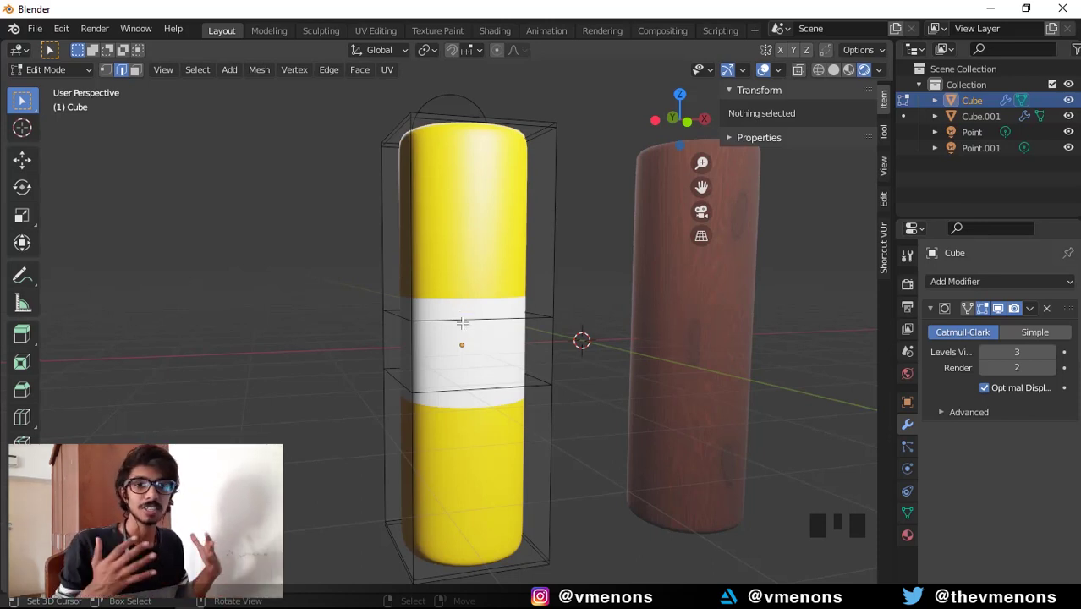
Select the band's boundary loops and crease them, then undo that crease.
{"action": "right_click", "coordinate": [449, 319], "text": "alt"}
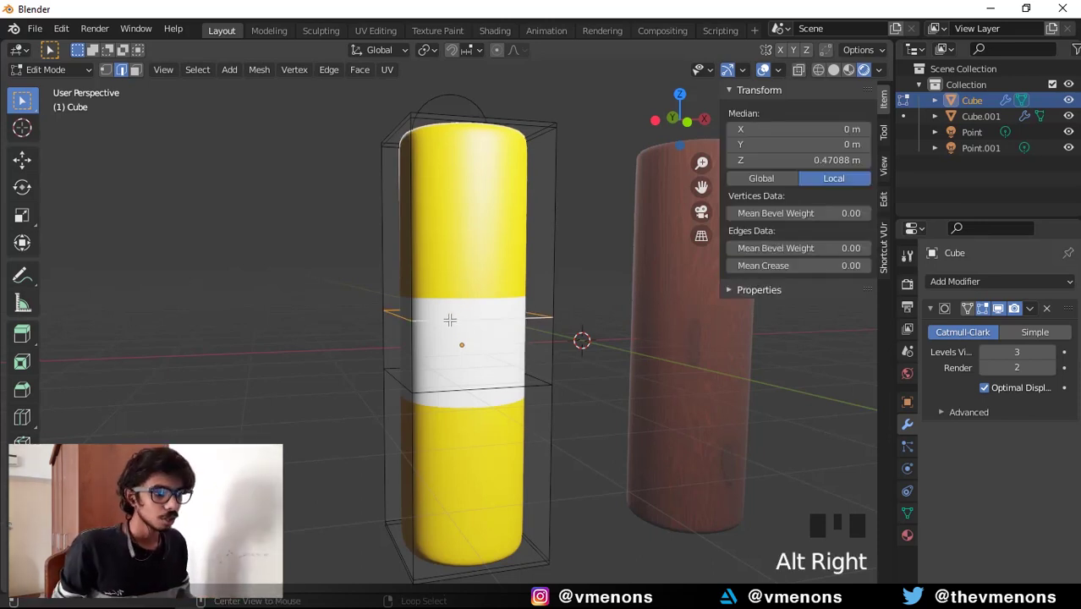
{"action": "right_click", "coordinate": [488, 400], "text": "alt+shift"}
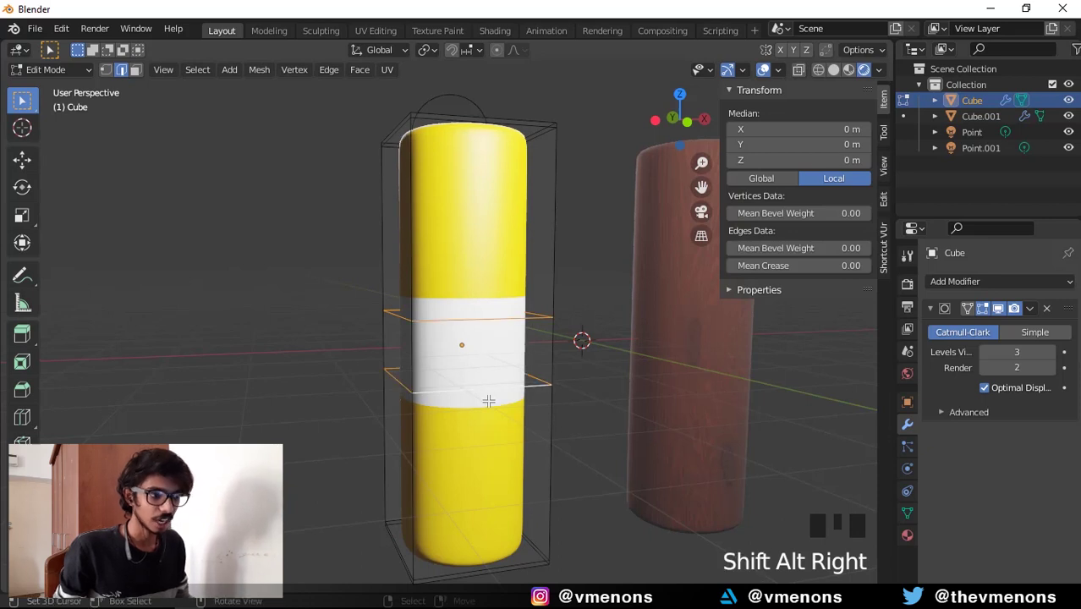
{"action": "left_click", "coordinate": [105, 71]}
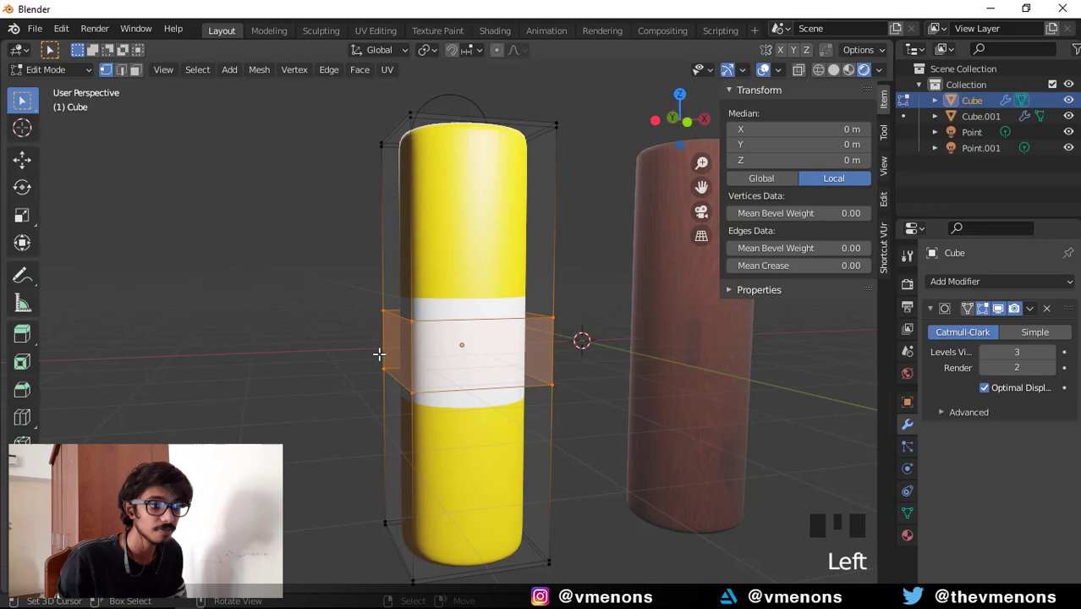
{"action": "scroll", "coordinate": [452, 361], "scroll_direction": "up", "scroll_amount": 3}
{"action": "middle_click_drag", "start_coordinate": [431, 334], "coordinate": [397, 359]}
{"action": "scroll", "coordinate": [338, 360], "scroll_direction": "up", "scroll_amount": 1}
{"action": "left_click_drag", "start_coordinate": [281, 332], "coordinate": [332, 384]}
{"action": "left_click_drag", "start_coordinate": [288, 307], "coordinate": [333, 391]}
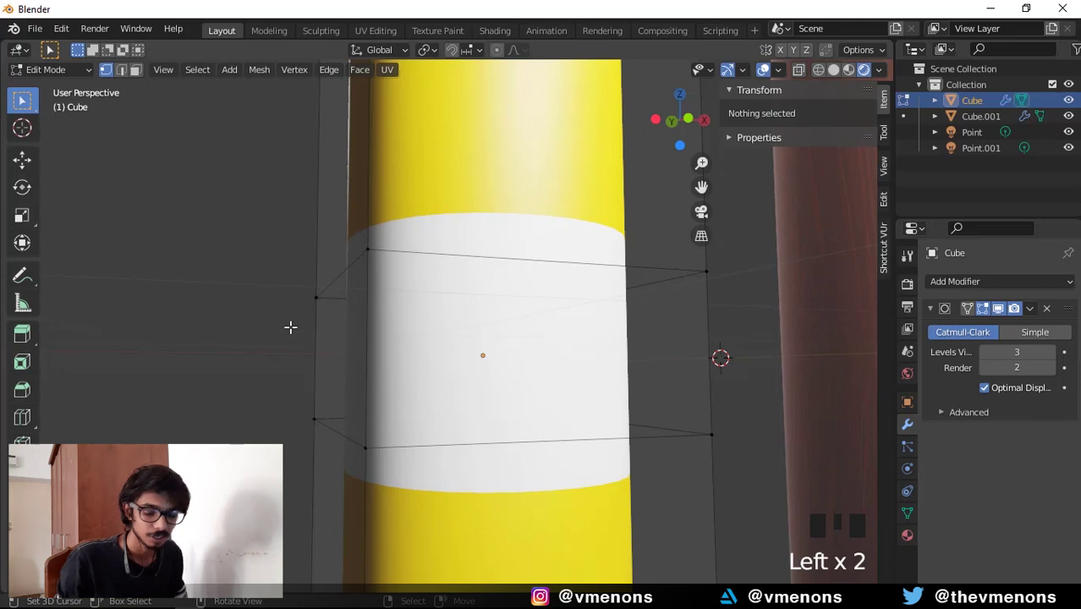
{"action": "key", "text": "ctrl+z"}
{"action": "key", "text": "ctrl+z"}
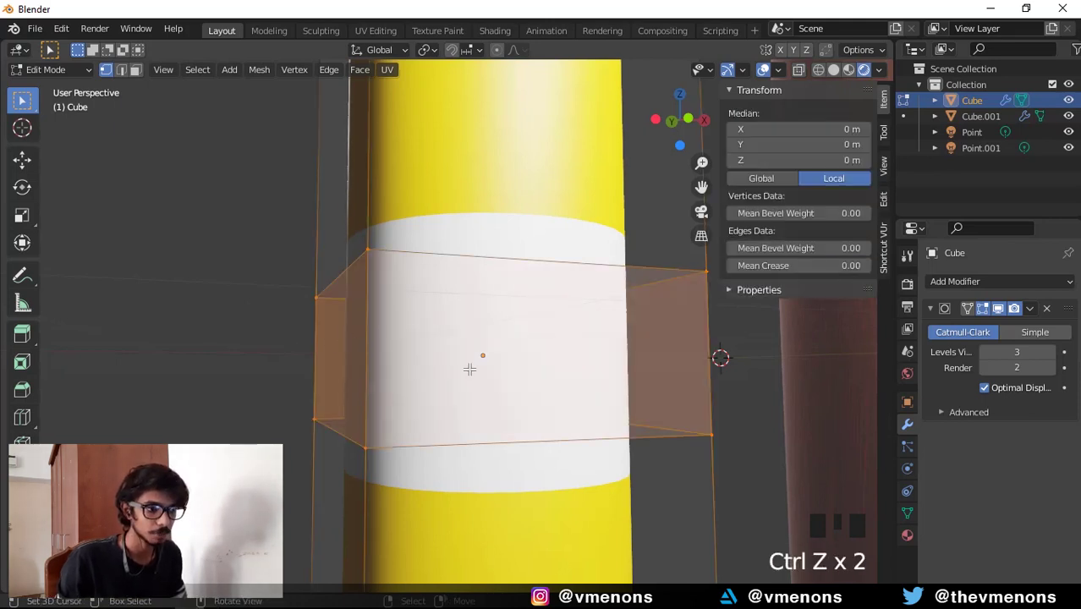
{"action": "middle_click_drag", "start_coordinate": [469, 369], "coordinate": [446, 309]}
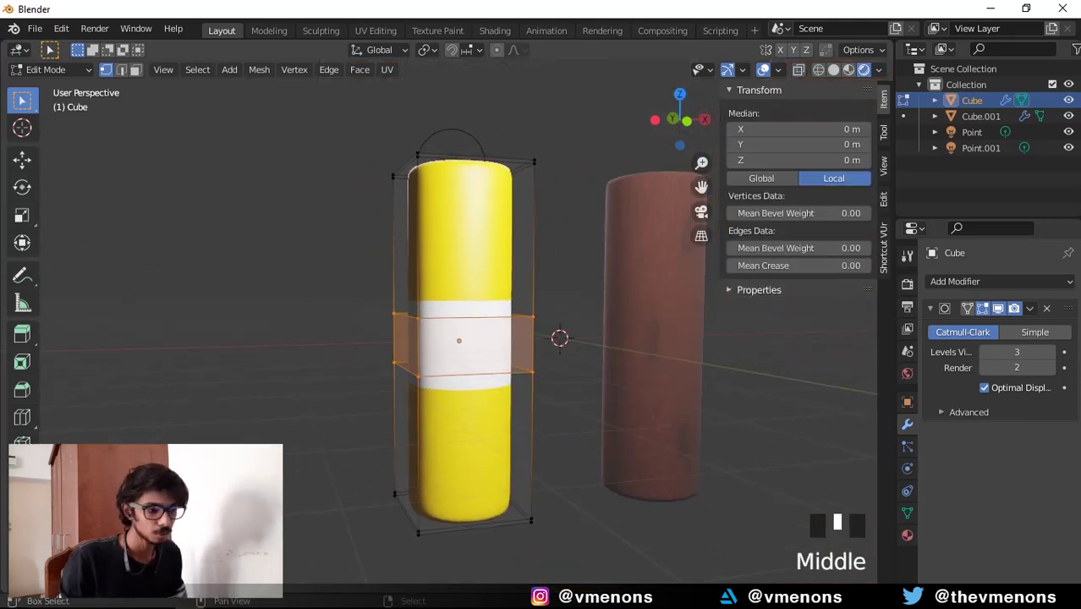
{"action": "key", "text": "shift+e"}
{"action": "left_click", "coordinate": [515, 367]}
{"action": "key", "text": "Tab"}
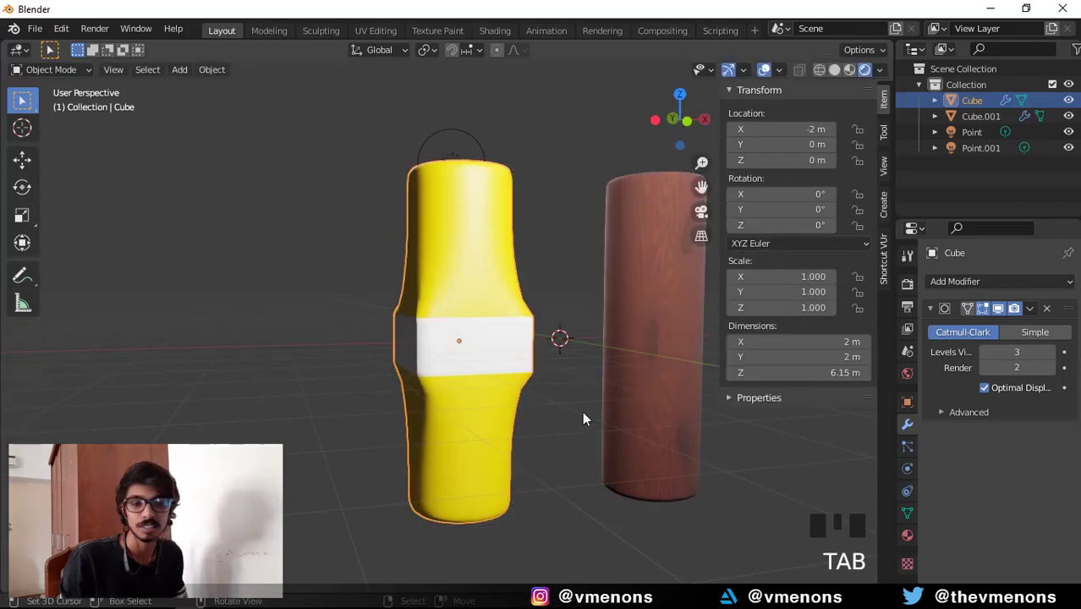
{"action": "key", "text": "ctrl+z"}
{"action": "key", "text": "ctrl+z"}
In edge mode, select the band's top and bottom edge loops and start a crease.
{"action": "scroll", "coordinate": [554, 387], "scroll_direction": "up", "scroll_amount": 4}
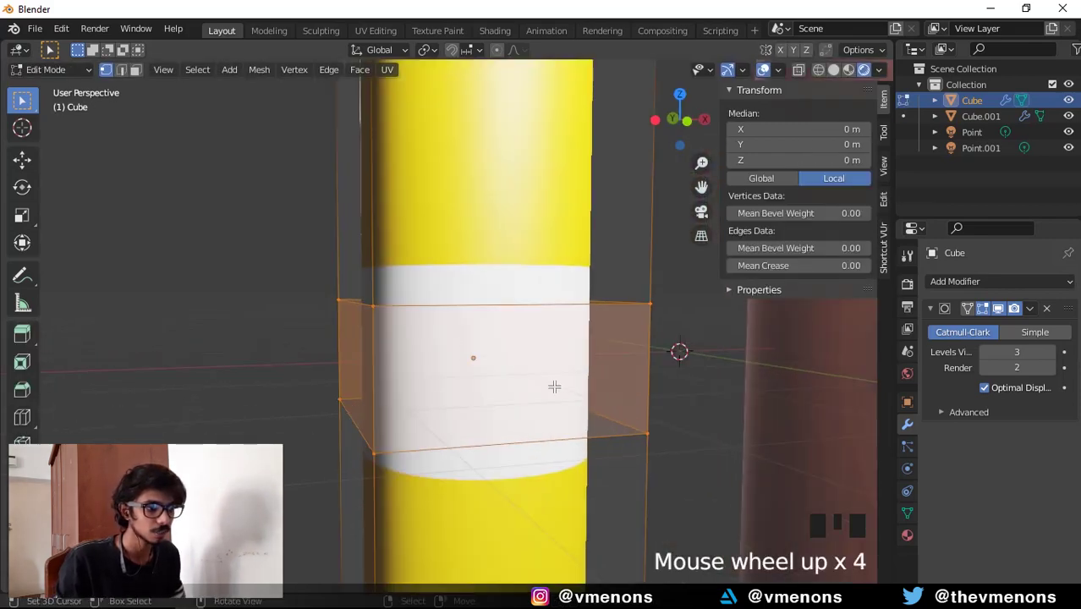
{"action": "key", "text": "2"}
{"action": "right_click", "coordinate": [429, 307], "text": "alt"}
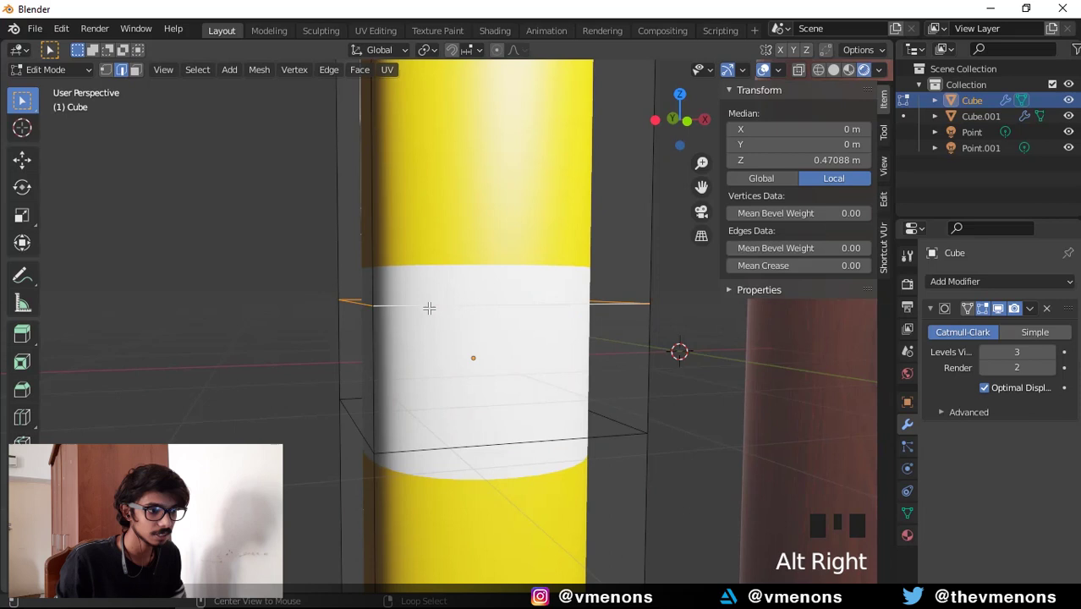
{"action": "scroll", "coordinate": [433, 356], "scroll_direction": "down", "scroll_amount": 2}
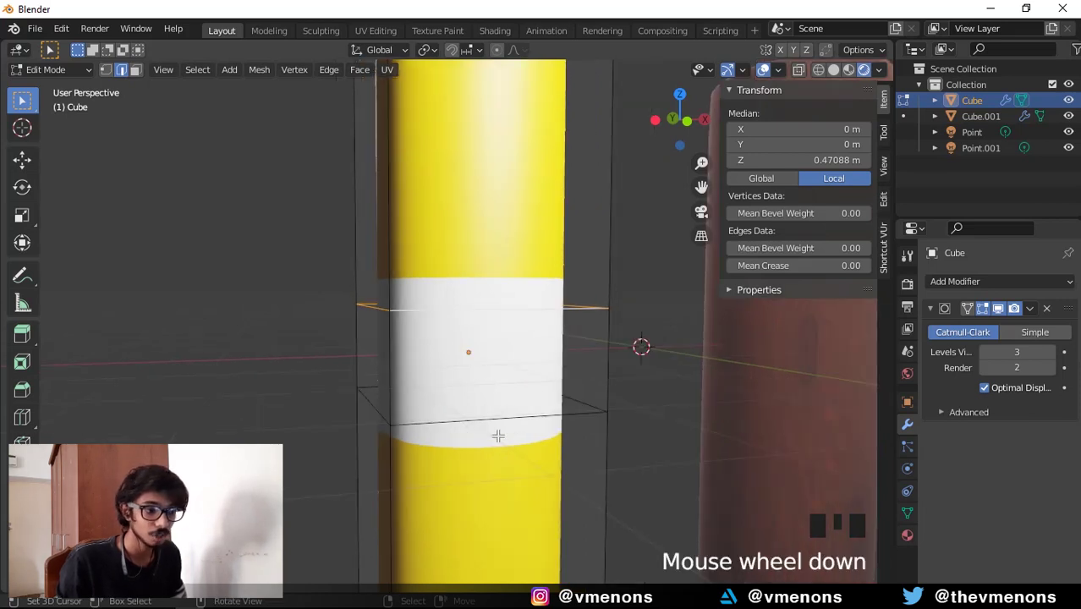
{"action": "right_click", "coordinate": [474, 419], "text": "alt+shift"}
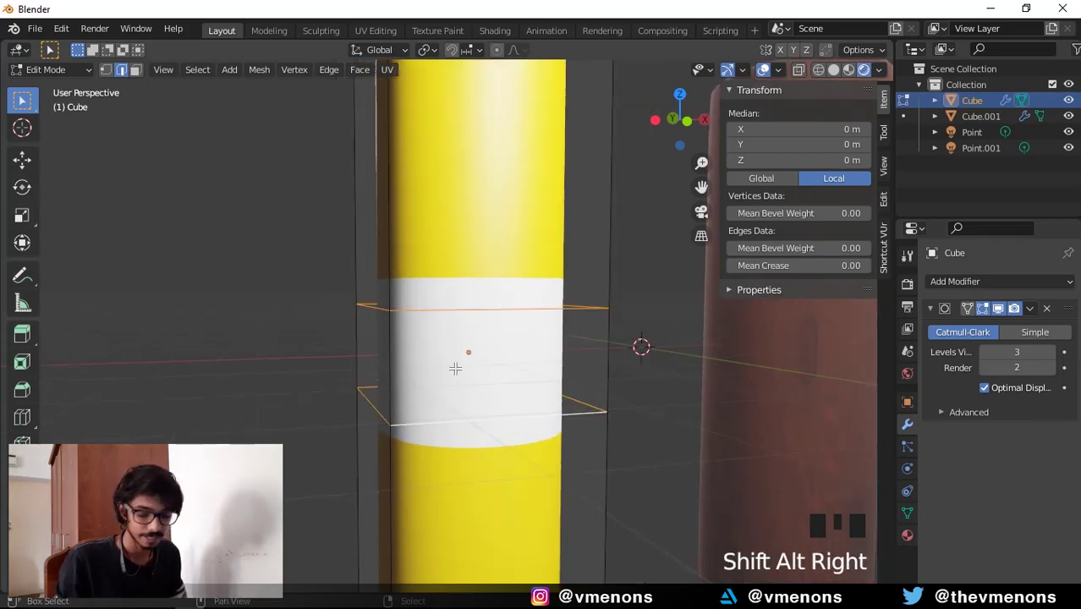
{"action": "key", "text": "shift+e"}
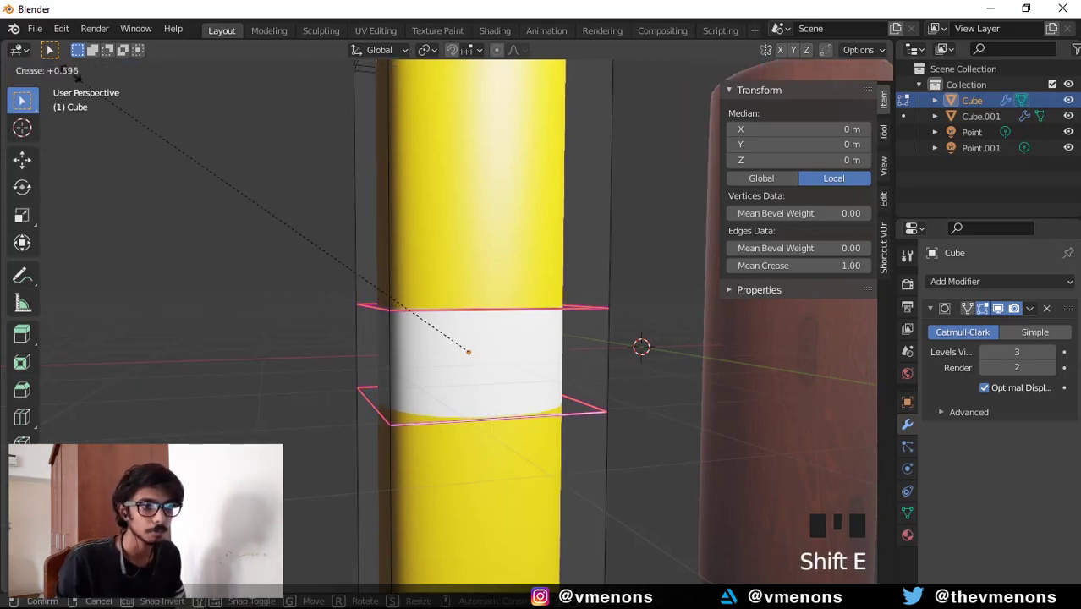
Confirm the 1.00 crease on the band loops and return to object mode to inspect the crisp band.
{"action": "left_click", "coordinate": [443, 312]}
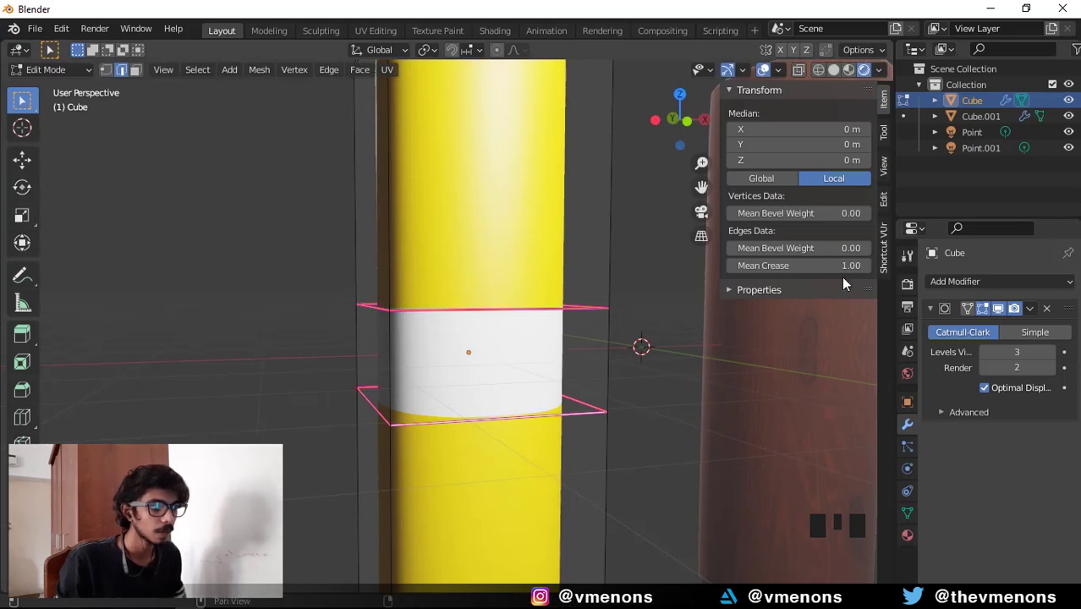
{"action": "middle_click_drag", "start_coordinate": [582, 329], "coordinate": [583, 346], "text": "shift"}
{"action": "scroll", "coordinate": [579, 344], "scroll_direction": "down", "scroll_amount": 2}
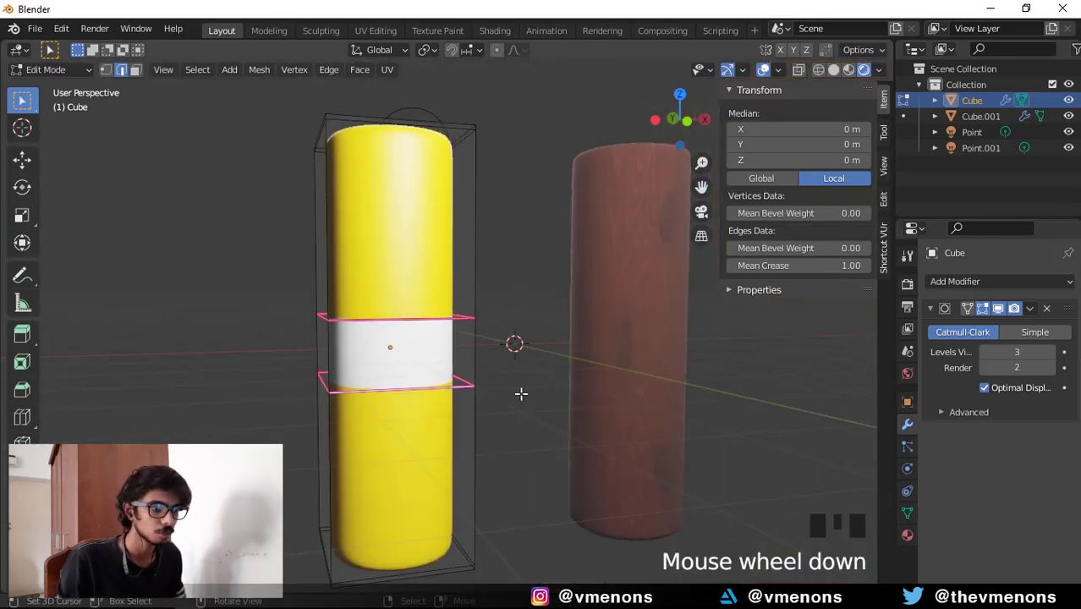
{"action": "scroll", "coordinate": [521, 392], "scroll_direction": "up", "scroll_amount": 3}
{"action": "key", "text": "Tab"}
{"action": "middle_click_drag", "start_coordinate": [557, 393], "coordinate": [540, 321], "text": "shift"}
{"action": "scroll", "coordinate": [540, 323], "scroll_direction": "down", "scroll_amount": 2}
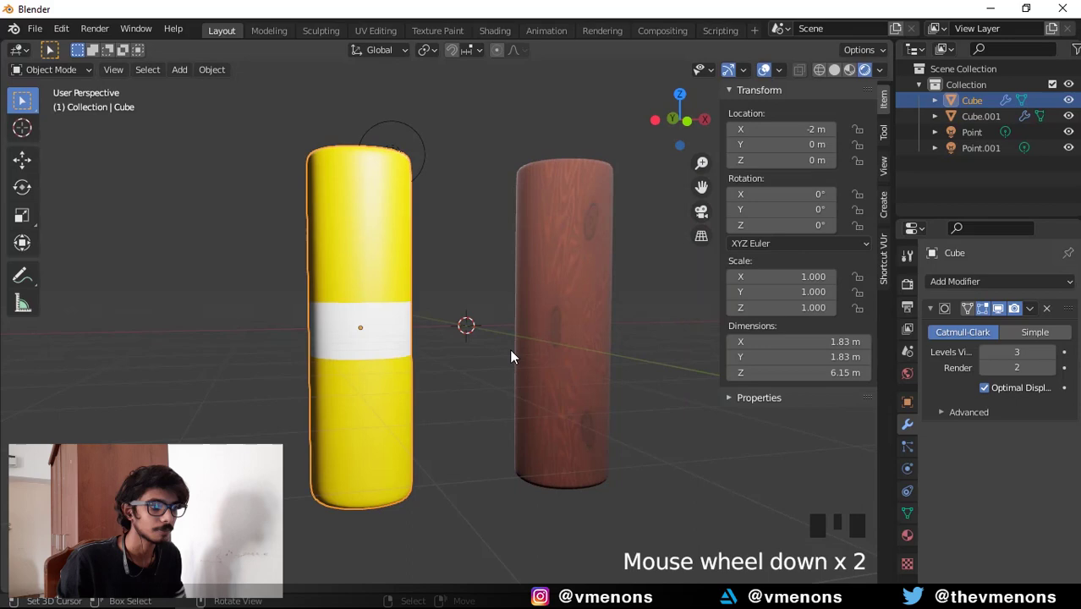
{"action": "scroll", "coordinate": [473, 368], "scroll_direction": "up", "scroll_amount": 1}
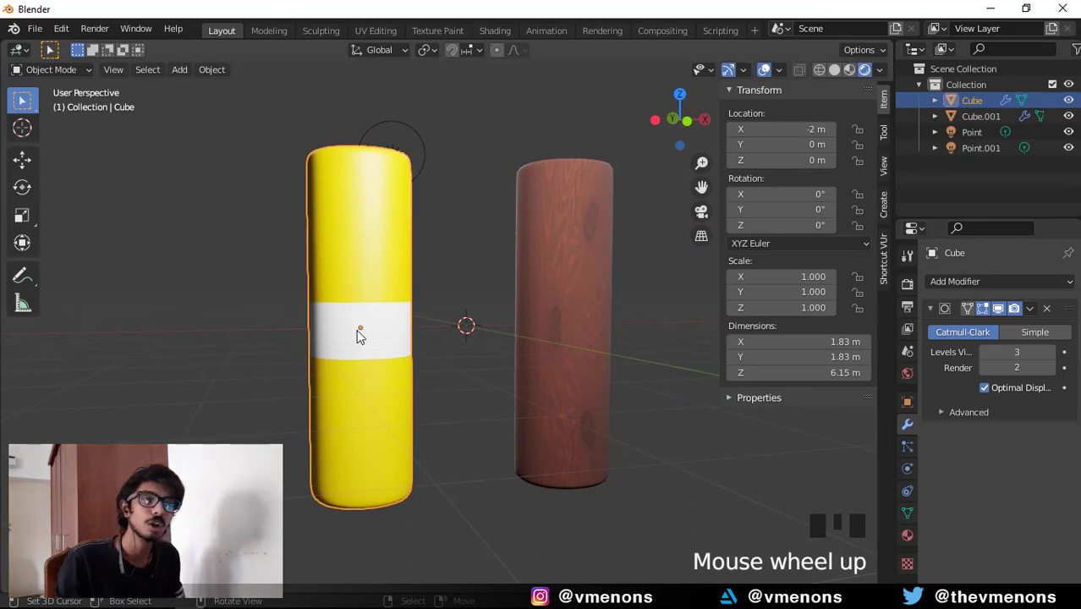
{"action": "scroll", "coordinate": [524, 225], "scroll_direction": "down", "scroll_amount": 1}
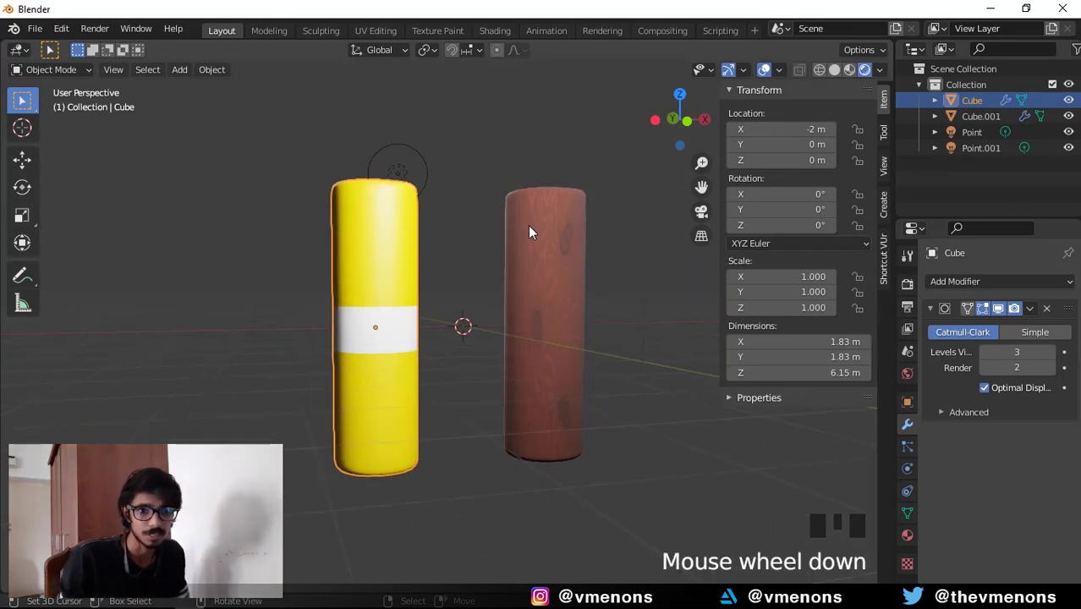
{"action": "middle_click_drag", "start_coordinate": [527, 225], "coordinate": [431, 249], "text": "shift"}
{"action": "scroll", "coordinate": [457, 338], "scroll_direction": "up", "scroll_amount": 3}
Select the wooden cylinder Cube.001 and set its top edges' Mean Crease to 1.00 in the sidebar.
{"action": "middle_click_drag", "start_coordinate": [469, 377], "coordinate": [532, 436], "text": "shift"}
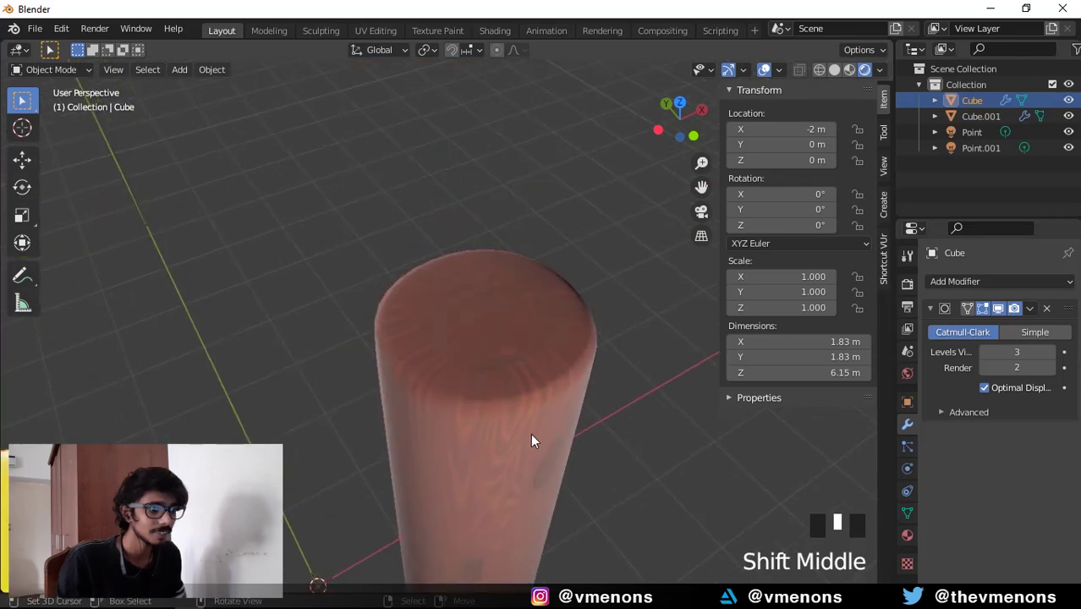
{"action": "scroll", "coordinate": [611, 441], "scroll_direction": "up", "scroll_amount": 2}
{"action": "middle_click_drag", "start_coordinate": [611, 441], "coordinate": [497, 364], "text": "shift"}
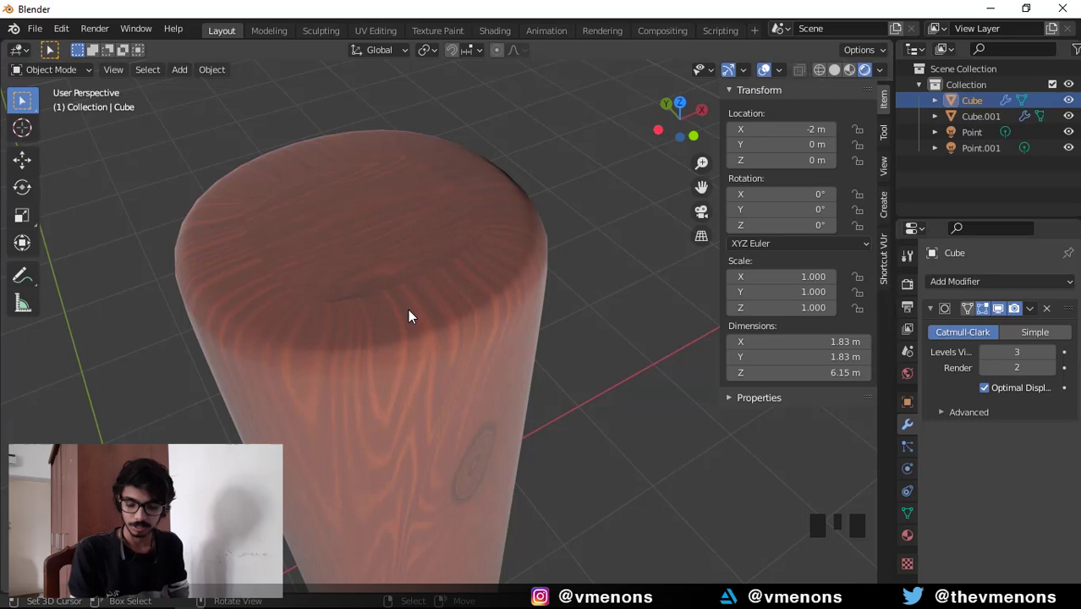
{"action": "left_click", "coordinate": [408, 315]}
{"action": "key", "text": "Tab"}
{"action": "middle_click_drag", "start_coordinate": [403, 304], "coordinate": [448, 321], "text": "shift"}
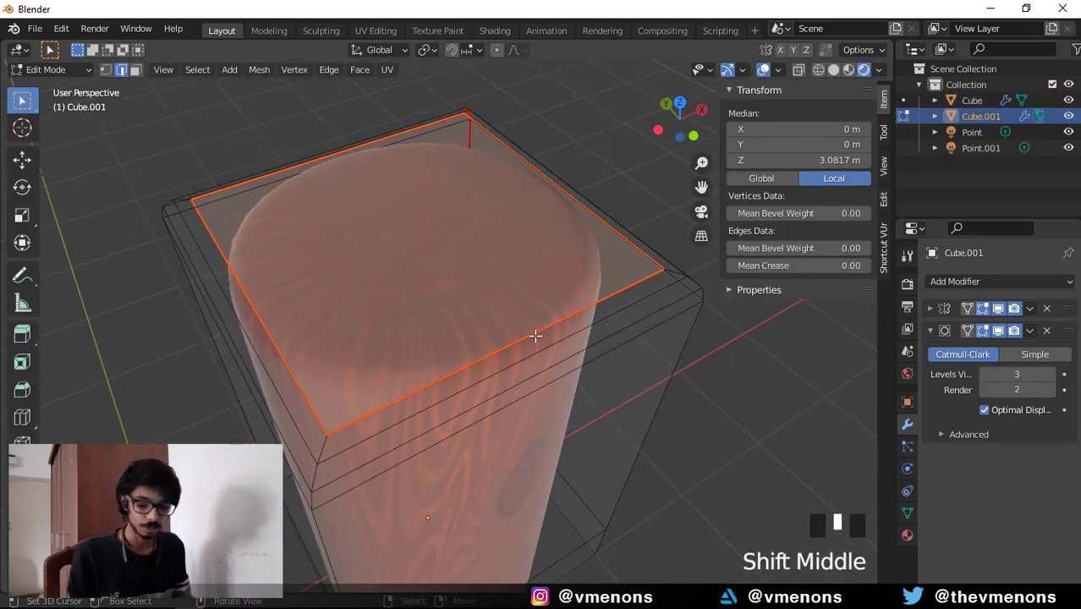
{"action": "key", "text": "shift+e"}
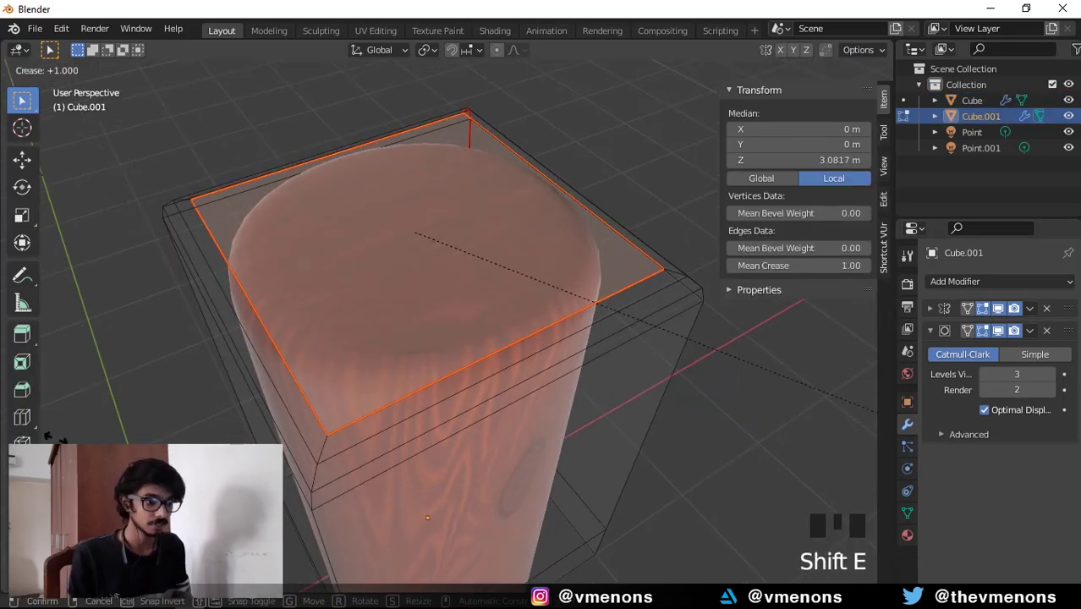
{"action": "left_click", "coordinate": [593, 350]}
{"action": "key", "text": "ctrl+z"}
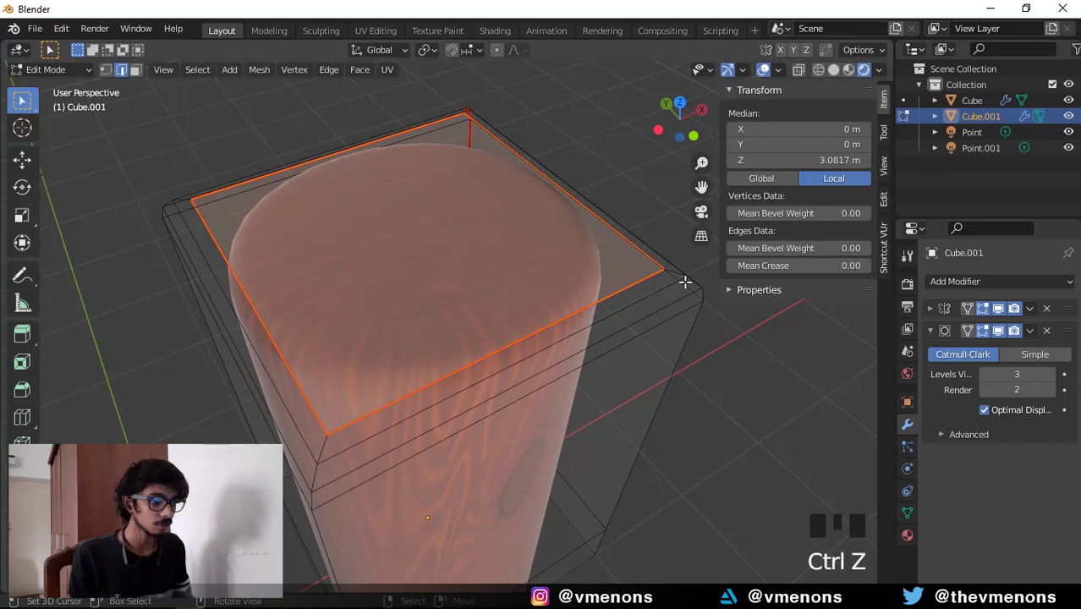
{"action": "left_click", "coordinate": [791, 267]}
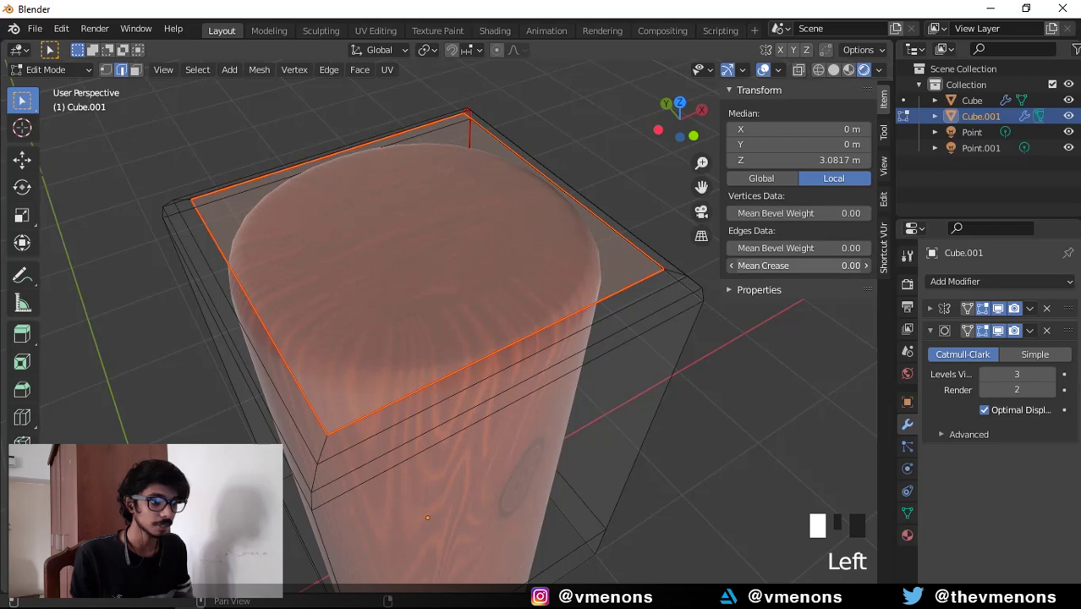
{"action": "left_click_drag", "start_coordinate": [791, 267], "coordinate": [838, 267]}
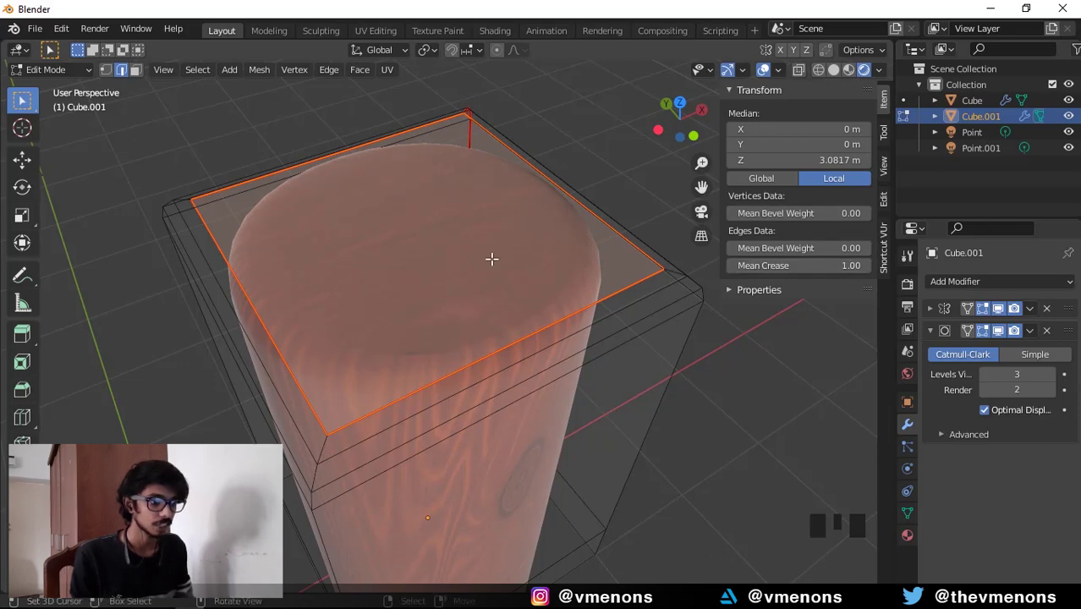
Undo back into edit mode, cancel a trial inset, and crease the wooden cylinder's top rim to 1.00.
{"action": "key", "text": "ctrl+z"}
{"action": "scroll", "coordinate": [627, 335], "scroll_direction": "up", "scroll_amount": 2}
{"action": "middle_click_drag", "start_coordinate": [690, 409], "coordinate": [707, 378], "text": "shift"}
{"action": "key", "text": "i"}
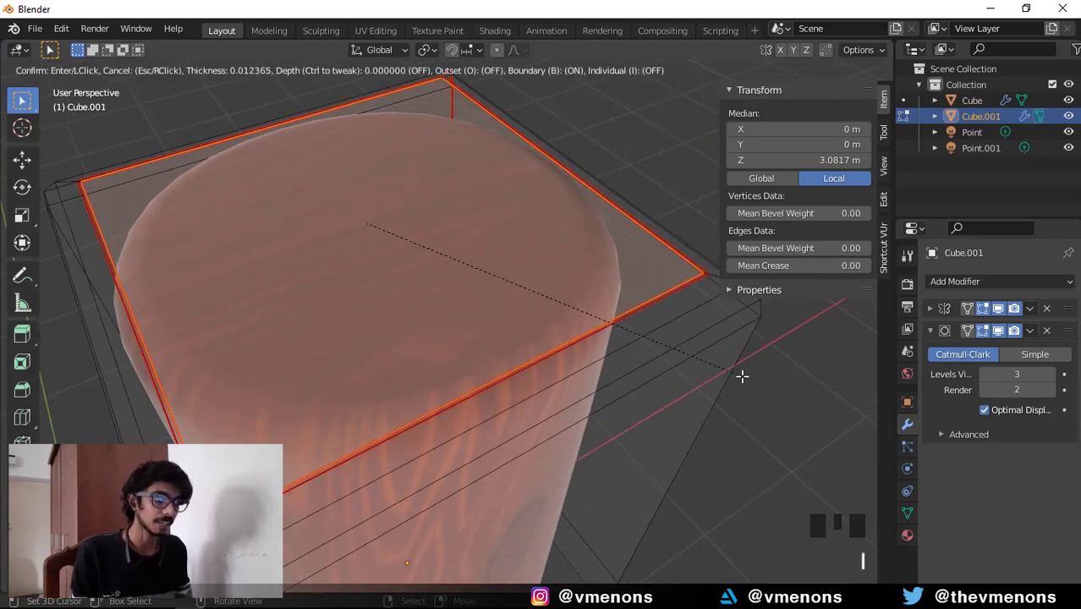
{"action": "right_click", "coordinate": [743, 375]}
{"action": "key", "text": "Tab"}
{"action": "key", "text": "ctrl+z"}
{"action": "key", "text": "ctrl+z"}
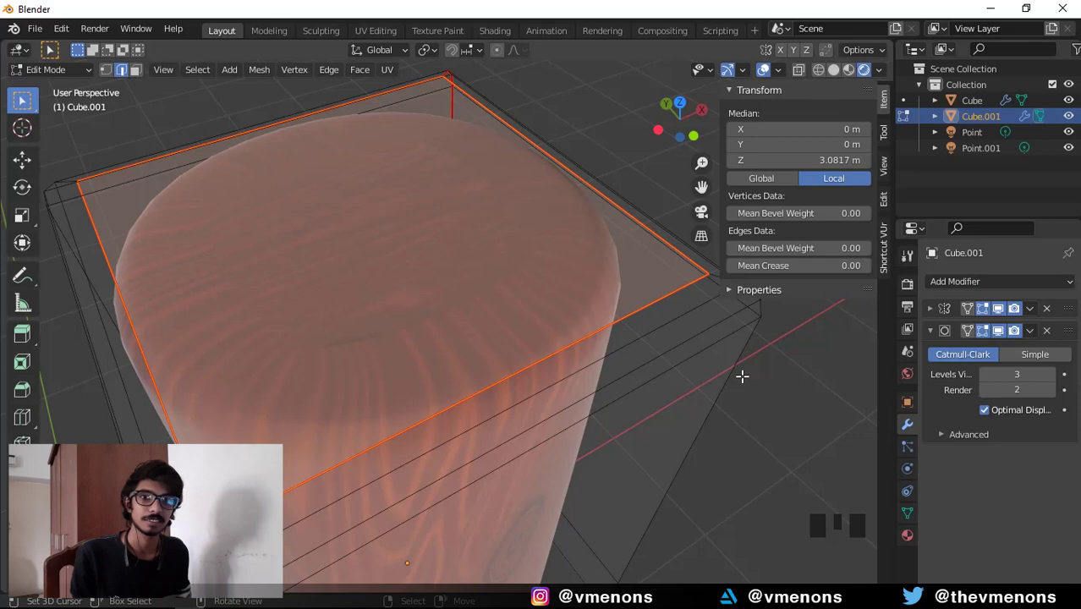
{"action": "key", "text": "shift+e"}
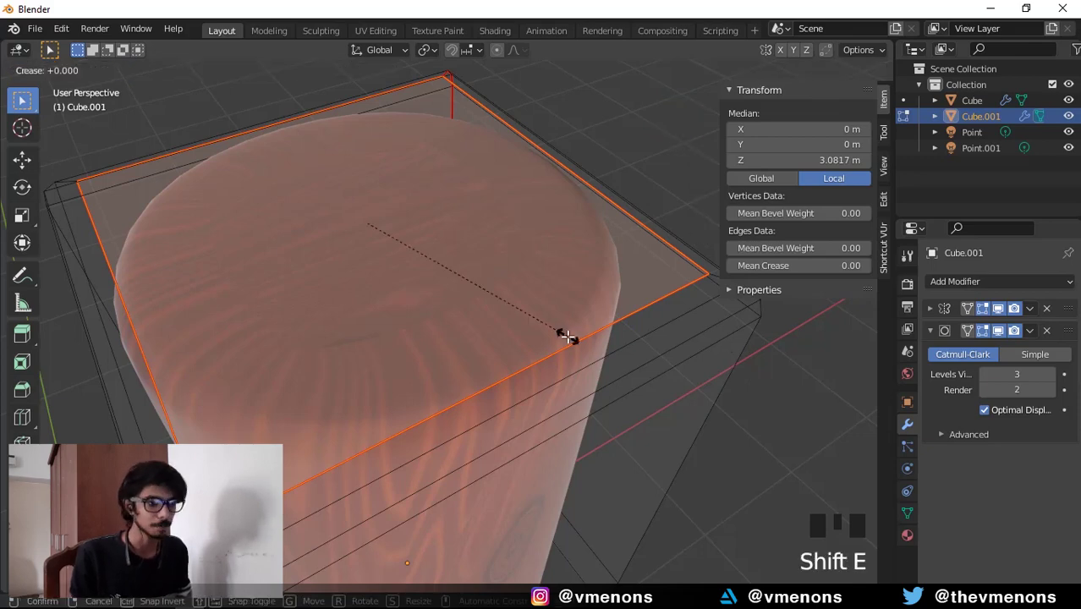
{"action": "left_click", "coordinate": [427, 252]}
{"action": "key", "text": "Tab"}
{"action": "middle_click_drag", "start_coordinate": [439, 406], "coordinate": [483, 437]}
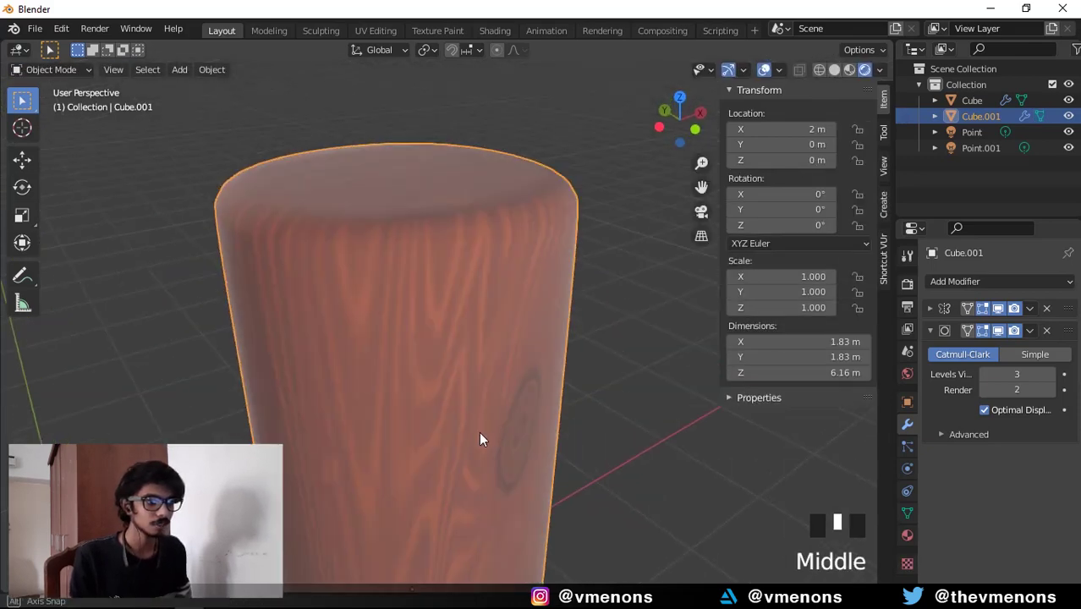
{"action": "scroll", "coordinate": [569, 398], "scroll_direction": "up", "scroll_amount": 1}
{"action": "middle_click_drag", "start_coordinate": [569, 398], "coordinate": [565, 188], "text": "shift"}
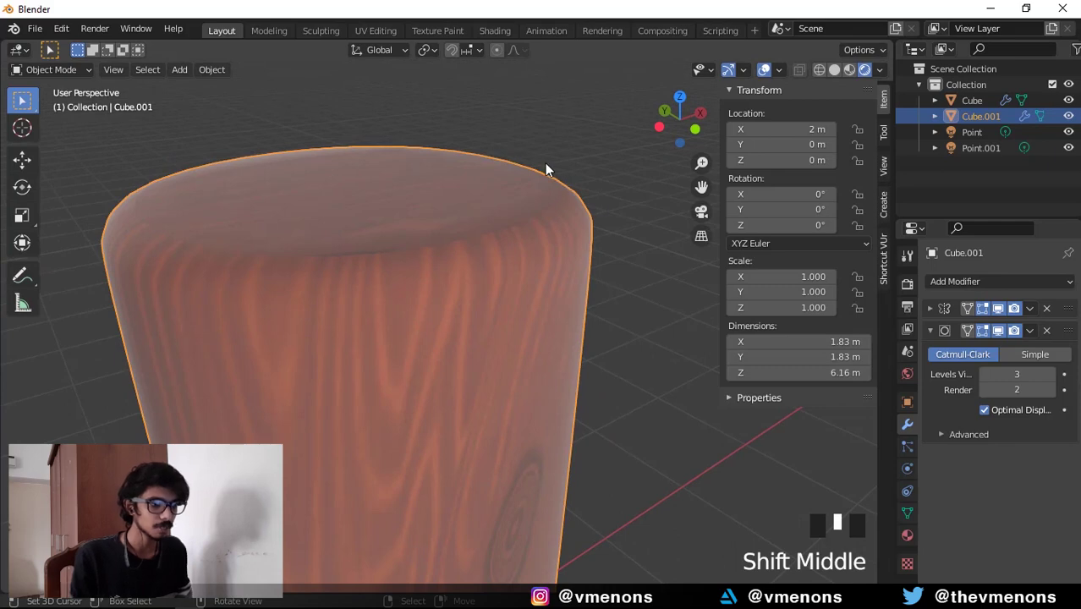
{"action": "middle_click_drag", "start_coordinate": [503, 246], "coordinate": [493, 377]}
{"action": "key", "text": "Tab"}
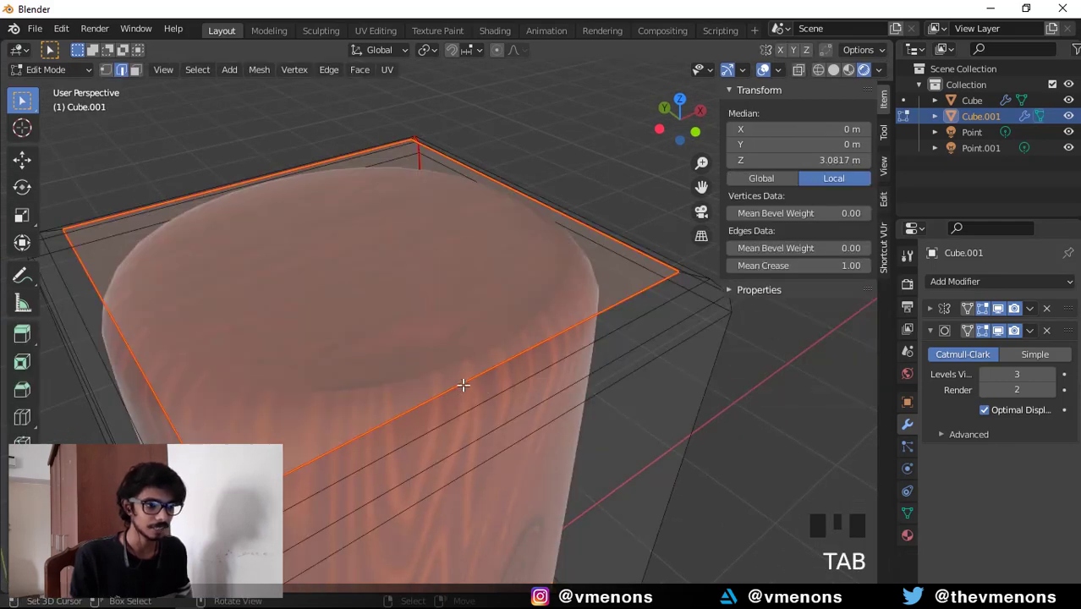
{"action": "key", "text": "Tab"}
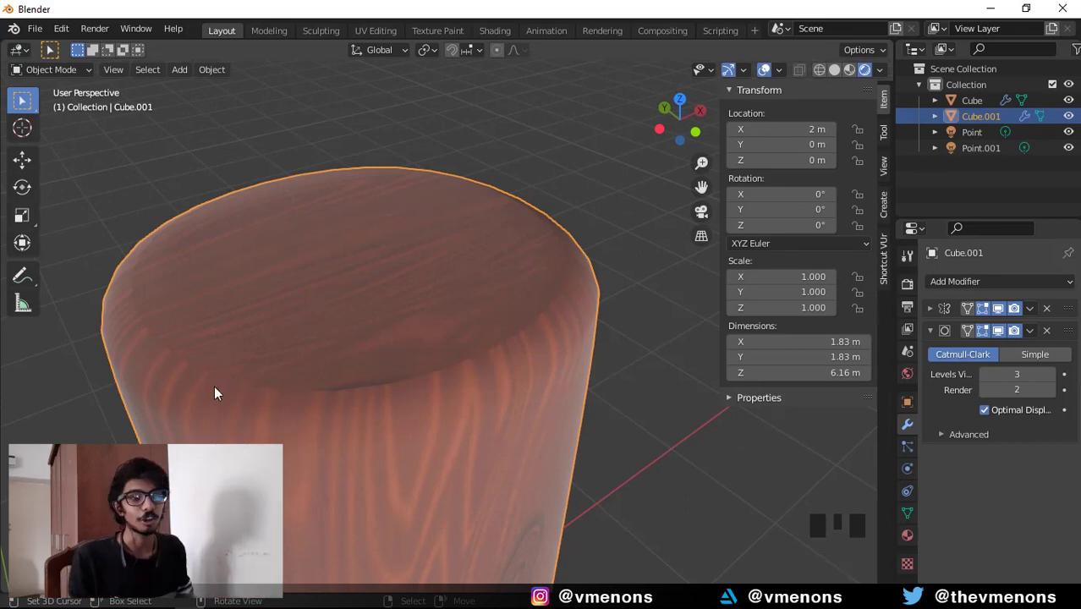
{"action": "scroll", "coordinate": [404, 339], "scroll_direction": "down", "scroll_amount": 2}
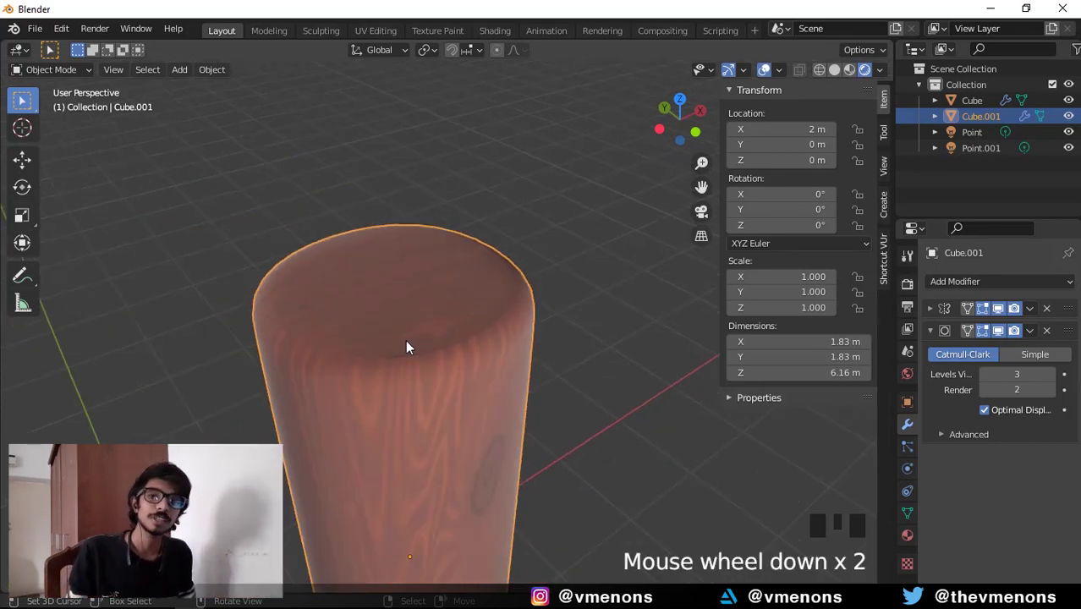